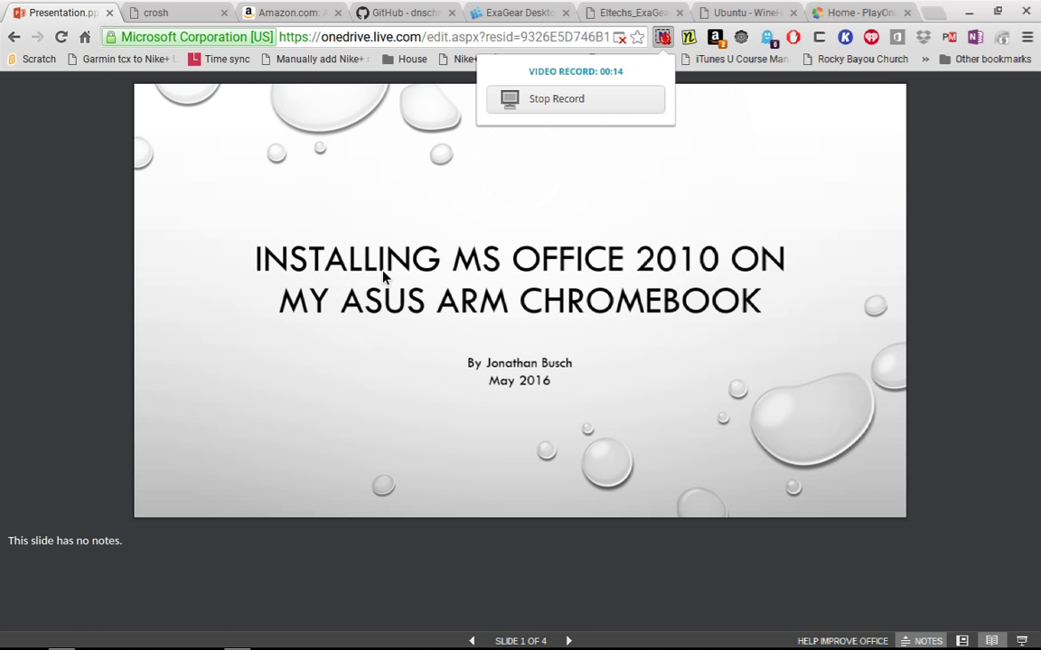
- Advance the presentation to the Install Crouton slide and view the ASUS Chromebook Flip product page on Amazon in full screen
key(F11)
key(Right)
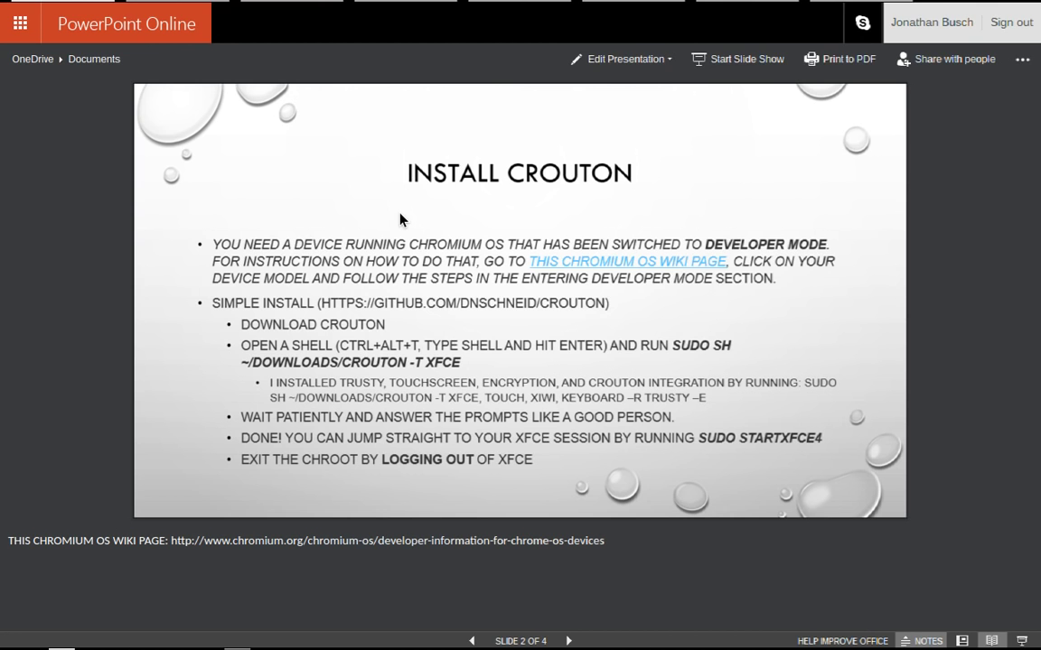
key(F11)
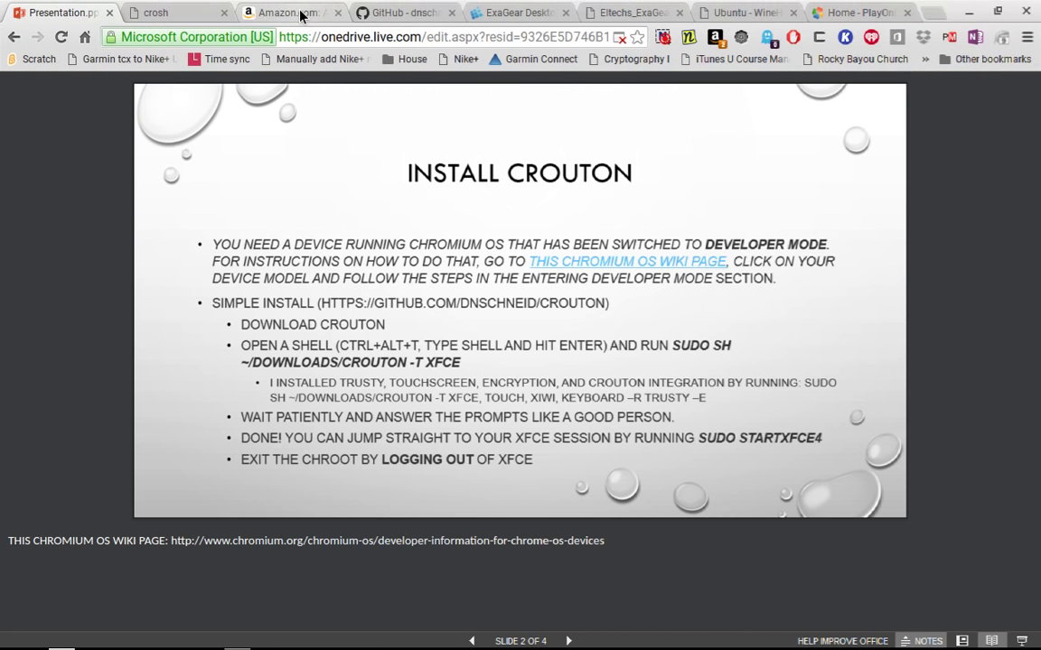
click(301, 13)
key(F11)
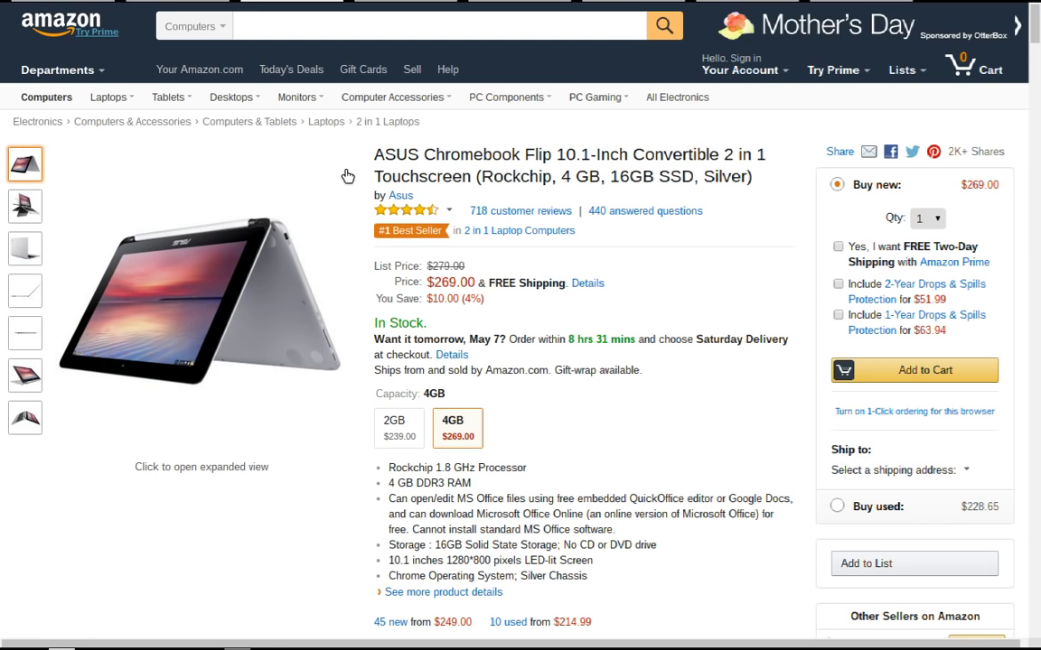
- Return to the presentation's Install Crouton slide and show it in full screen
key(F11)
click(168, 13)
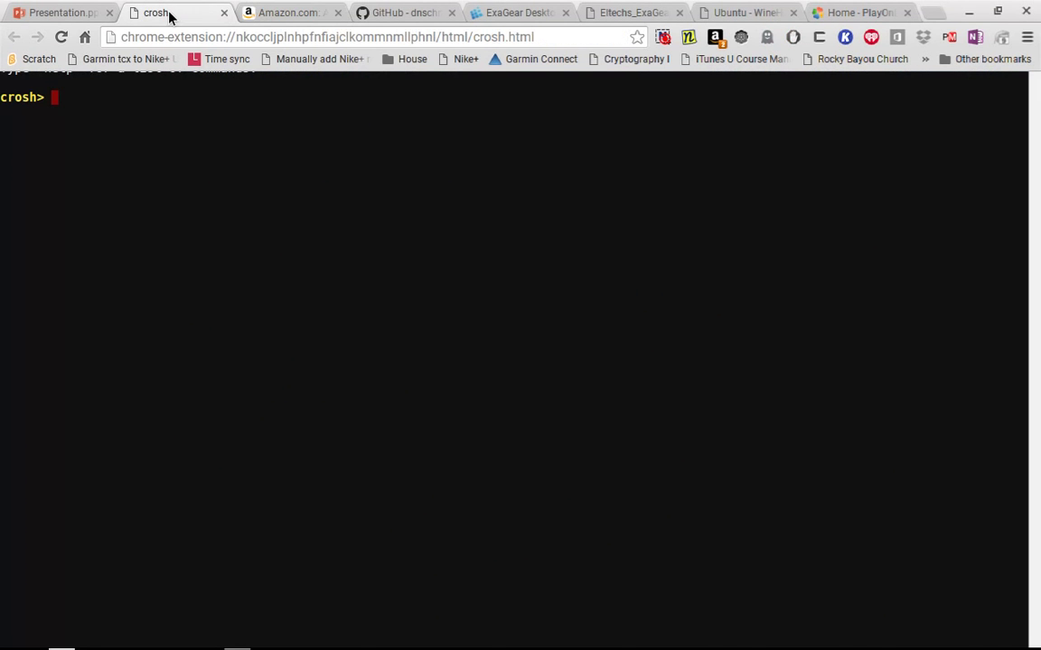
click(72, 14)
key(F11)
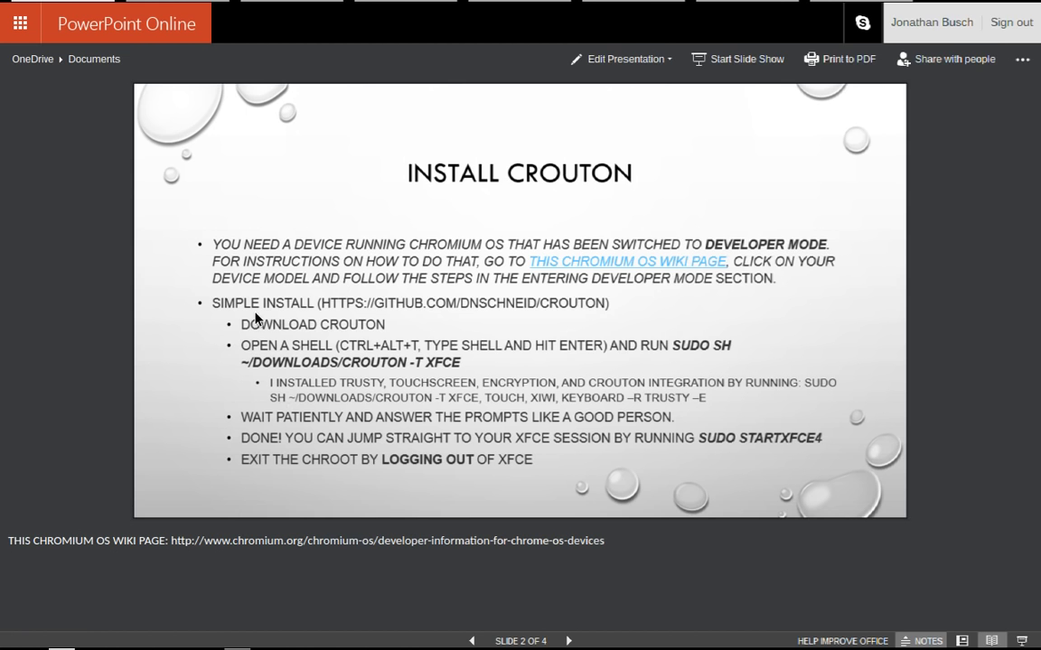
key(F11)
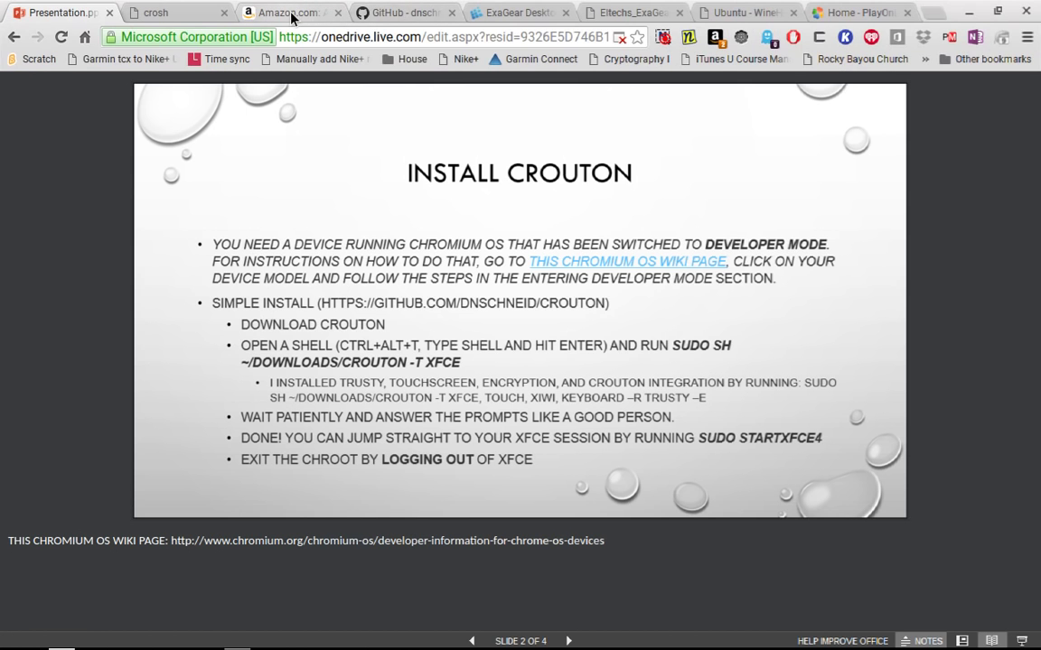
key(F11)
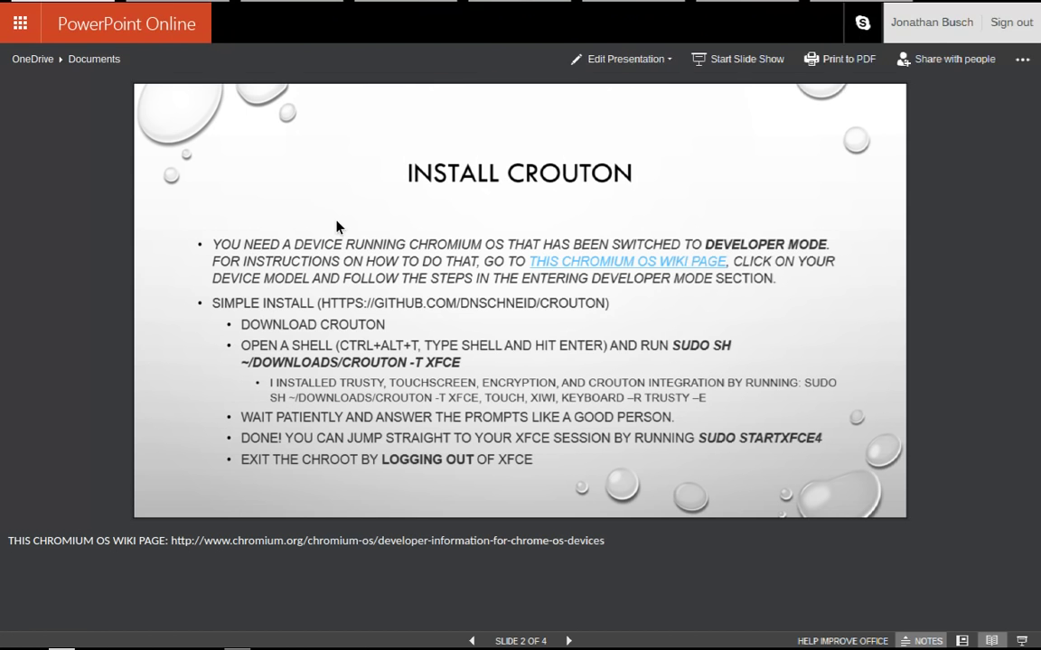
- Review the crouton GitHub page down to its Examples section and go back to the presentation
key(F11)
click(363, 13)
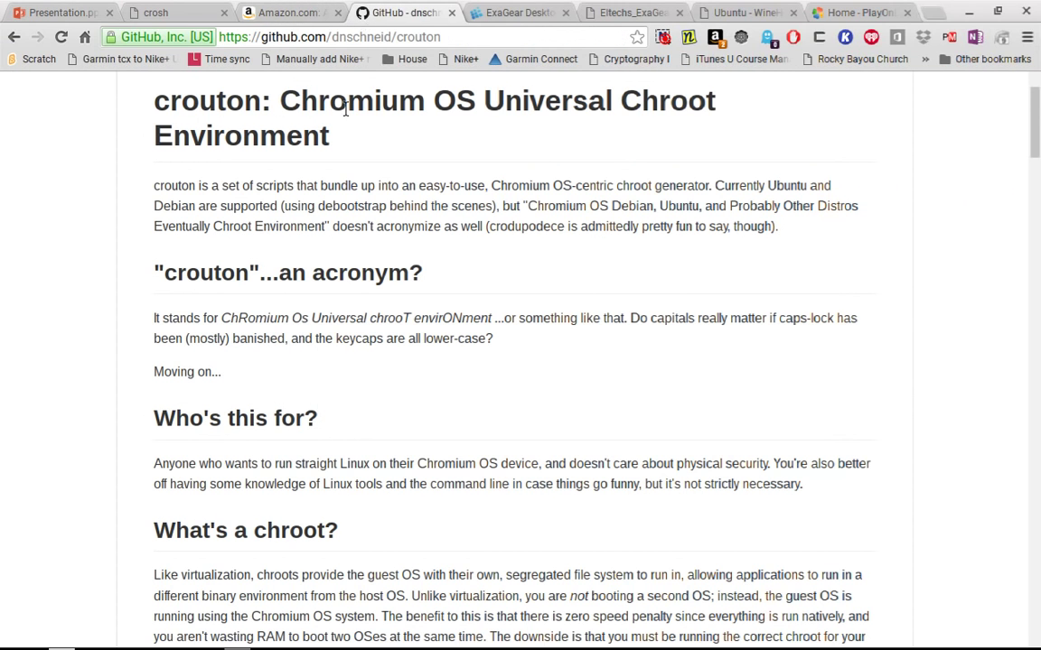
scroll(320, 402, down, 7)
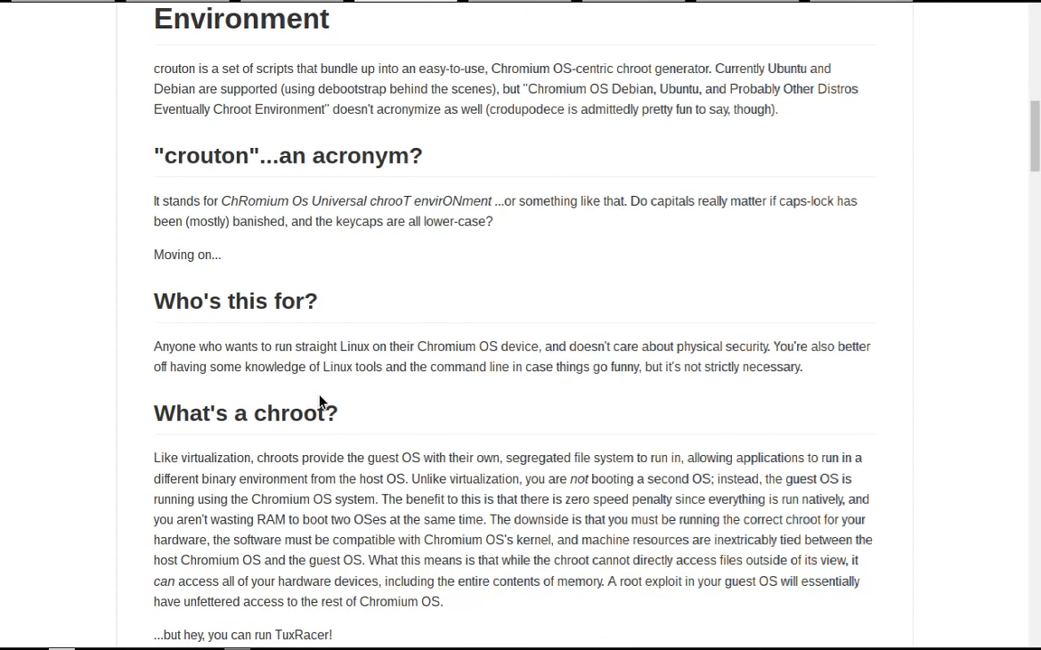
scroll(319, 401, down, 8)
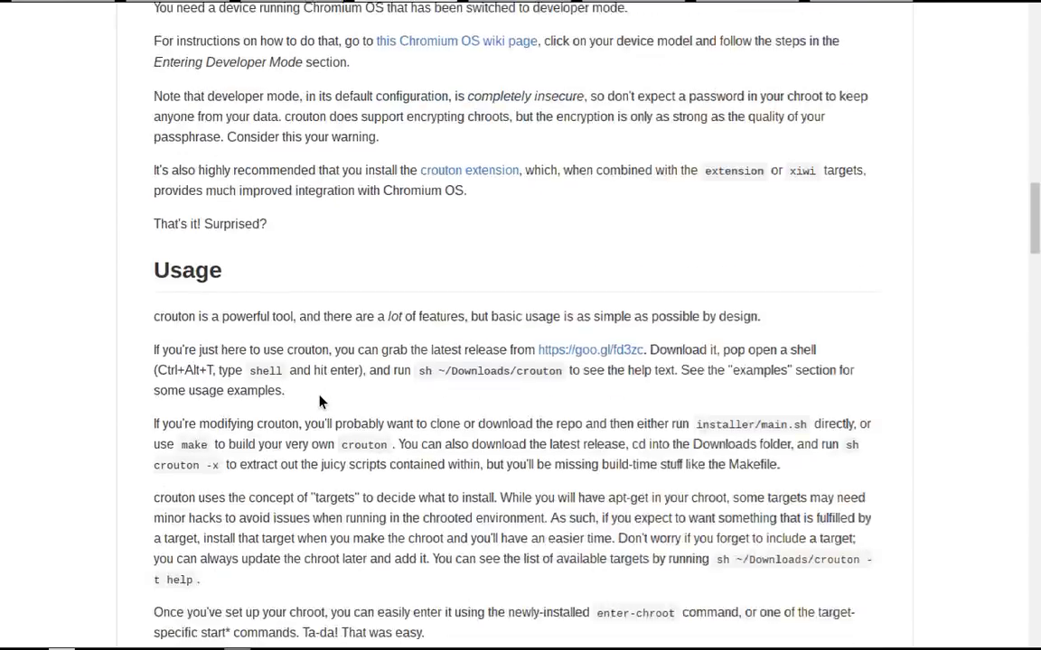
scroll(320, 401, down, 2)
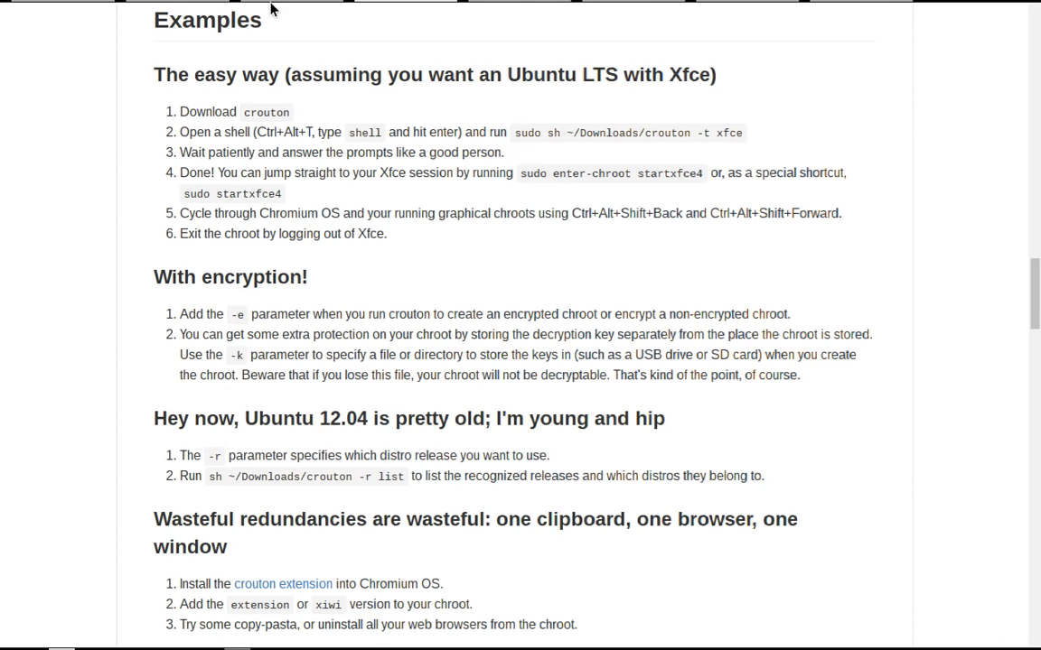
mouse_move(230, 9)
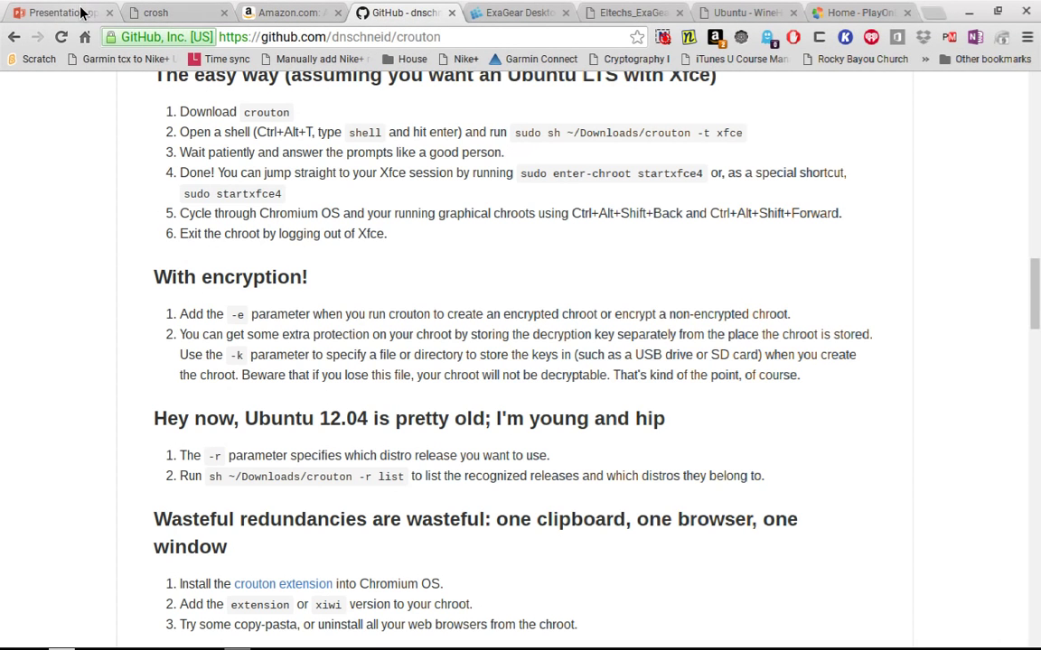
click(27, 11)
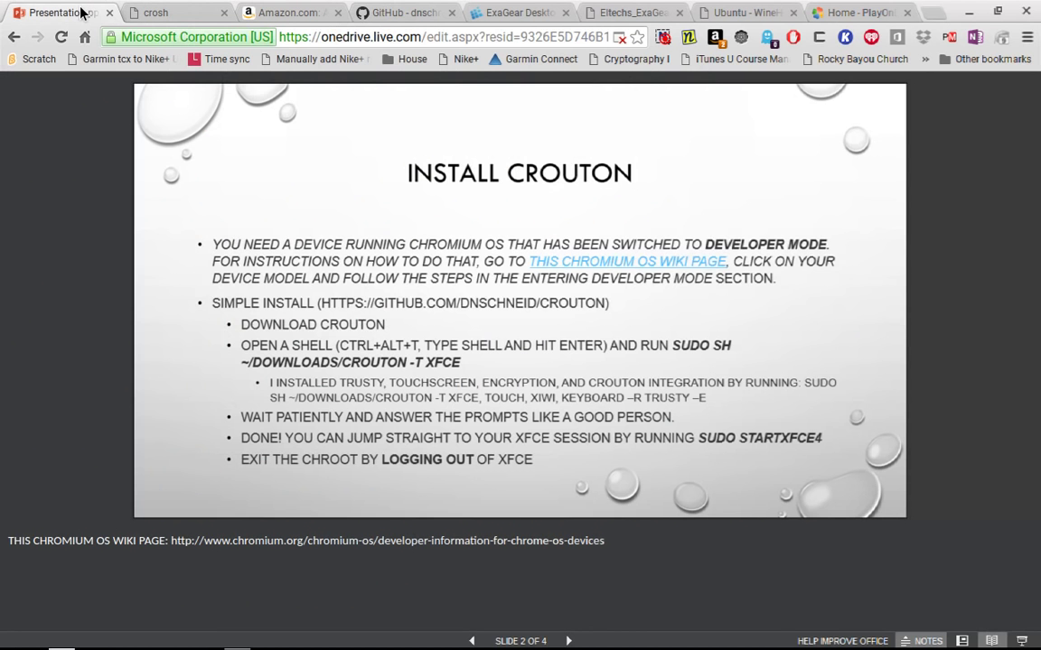
- Start a shell in the crosh terminal and bring the Install Crouton slide back up
click(166, 11)
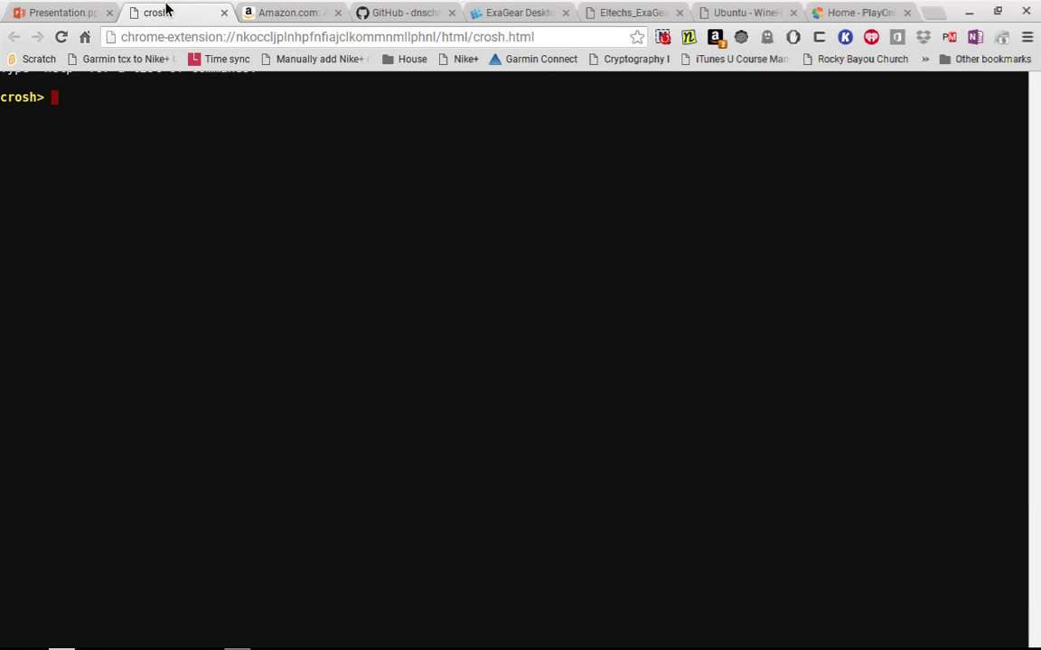
text(shell)
key(Return)
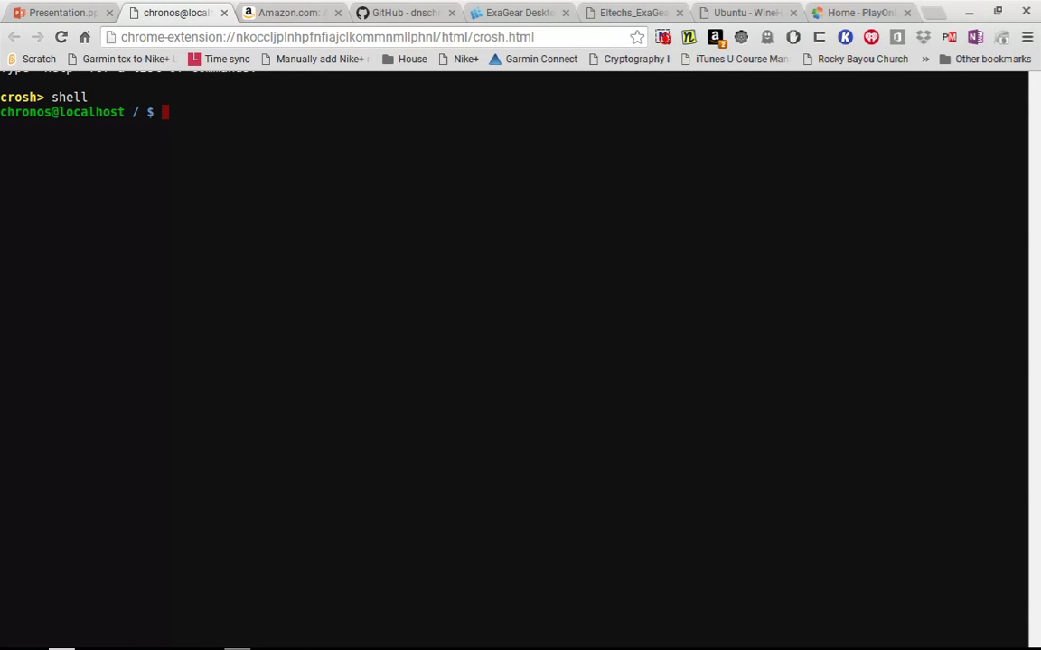
click(92, 9)
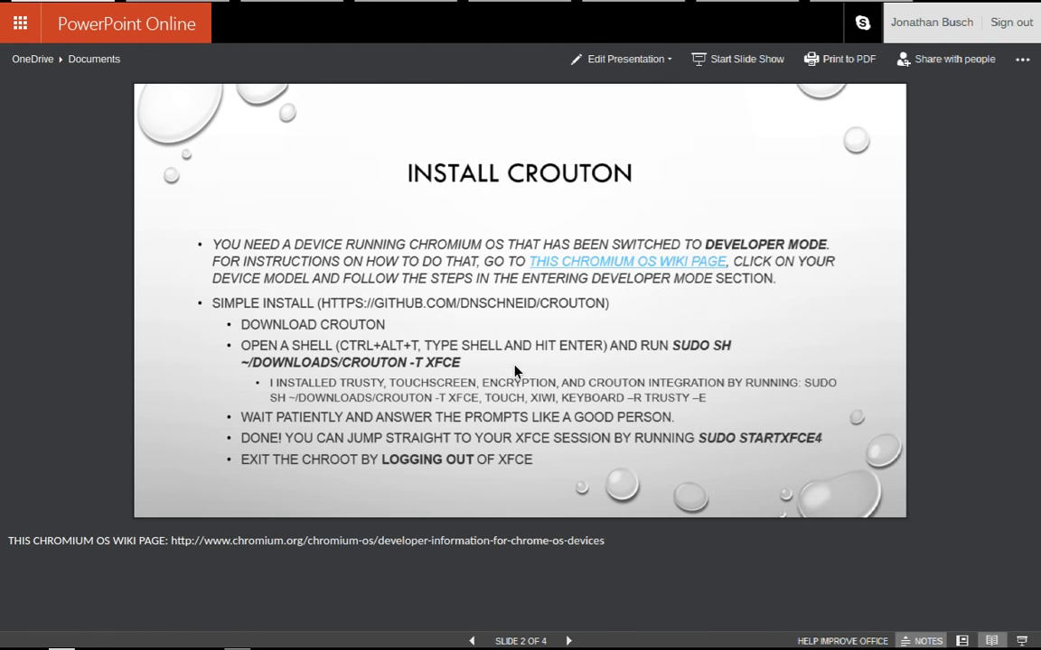
- Launch the Xfce session from the shell with sudo startxfce4, entering the account password and the trusty encryption passphrase
click(197, 10)
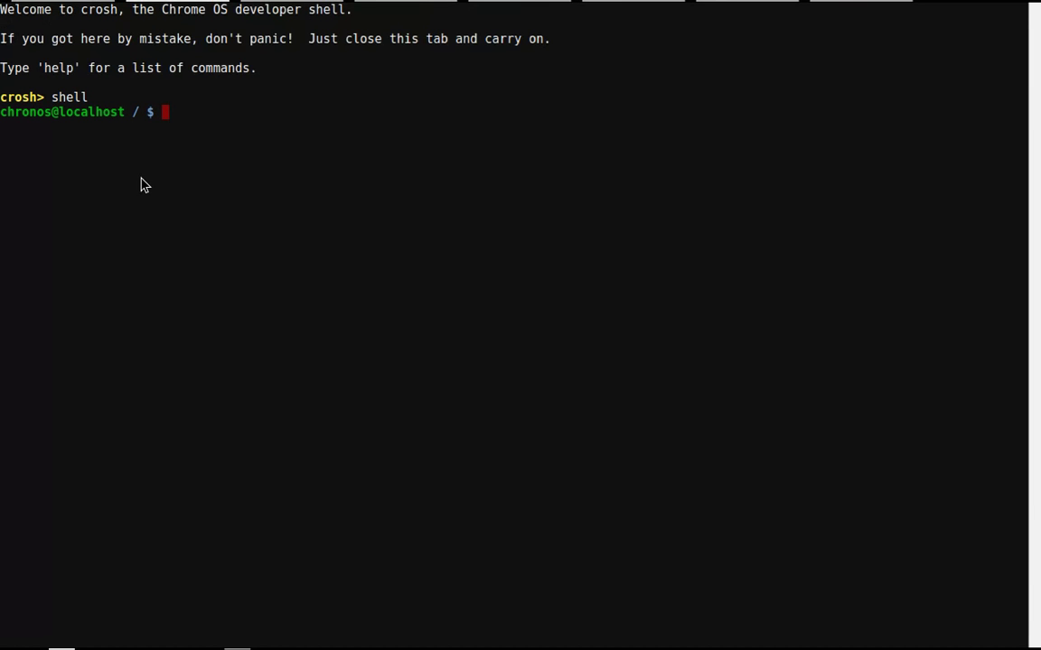
text(sudo startx)
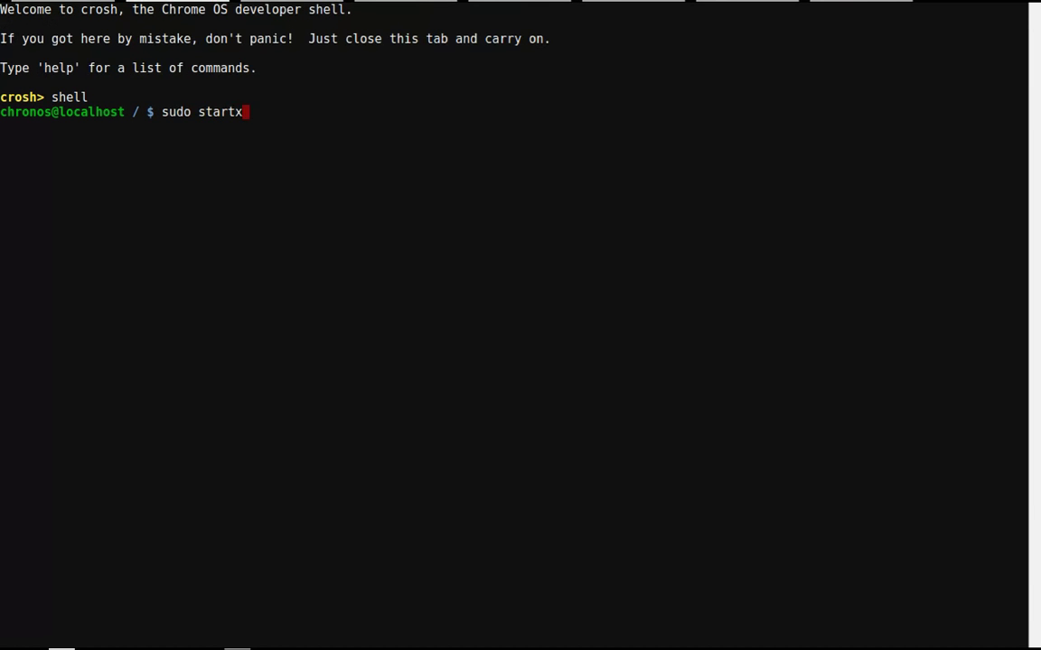
text(fce4)
key(Return)
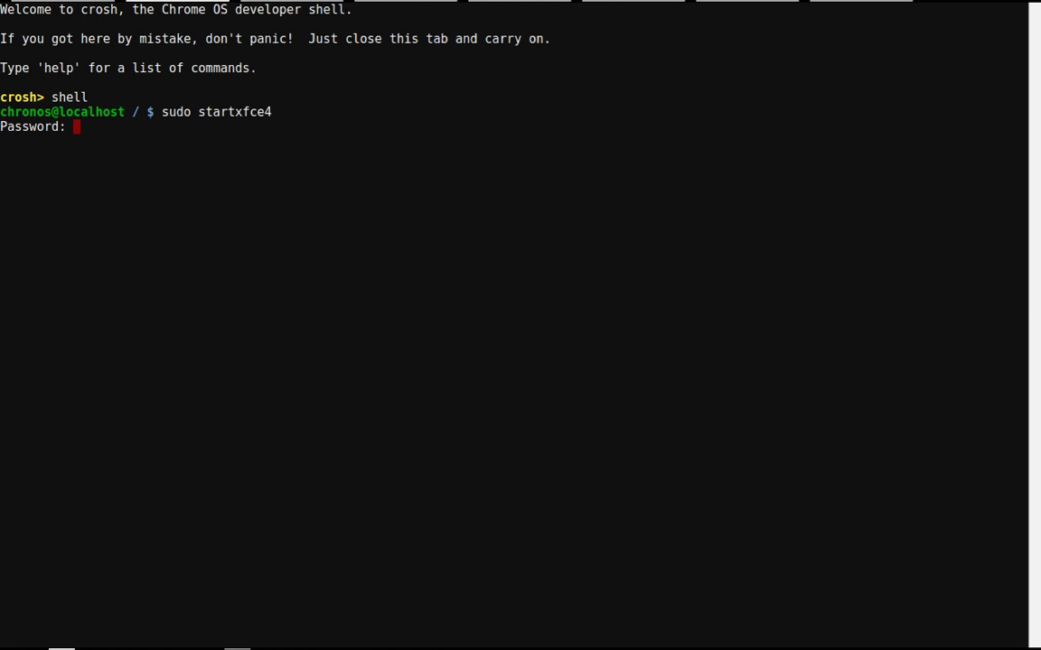
key(Return)
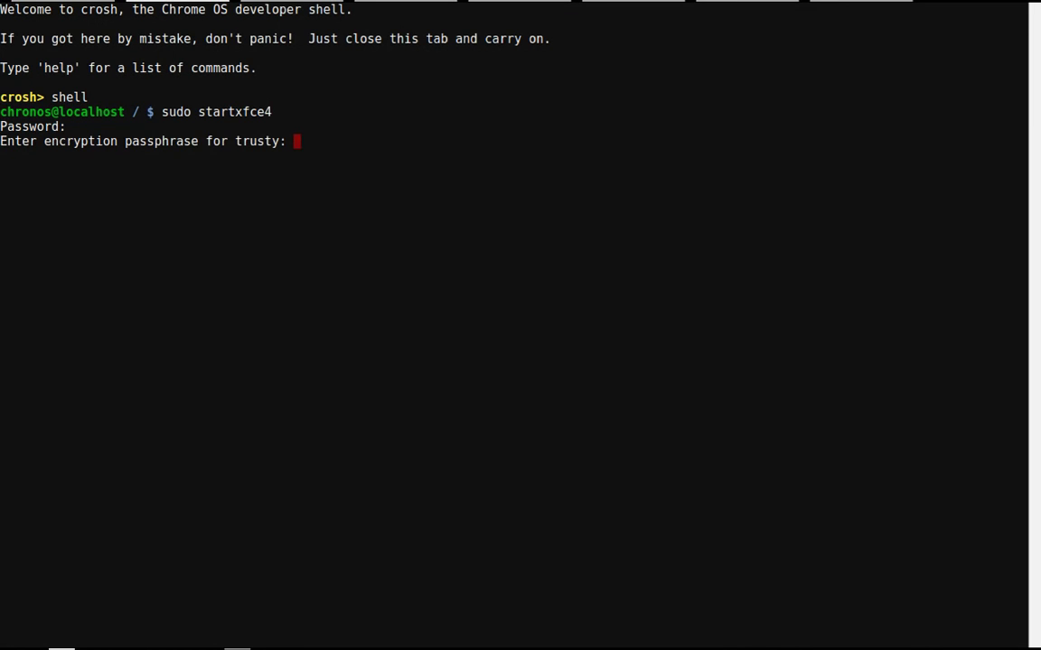
key(Return)
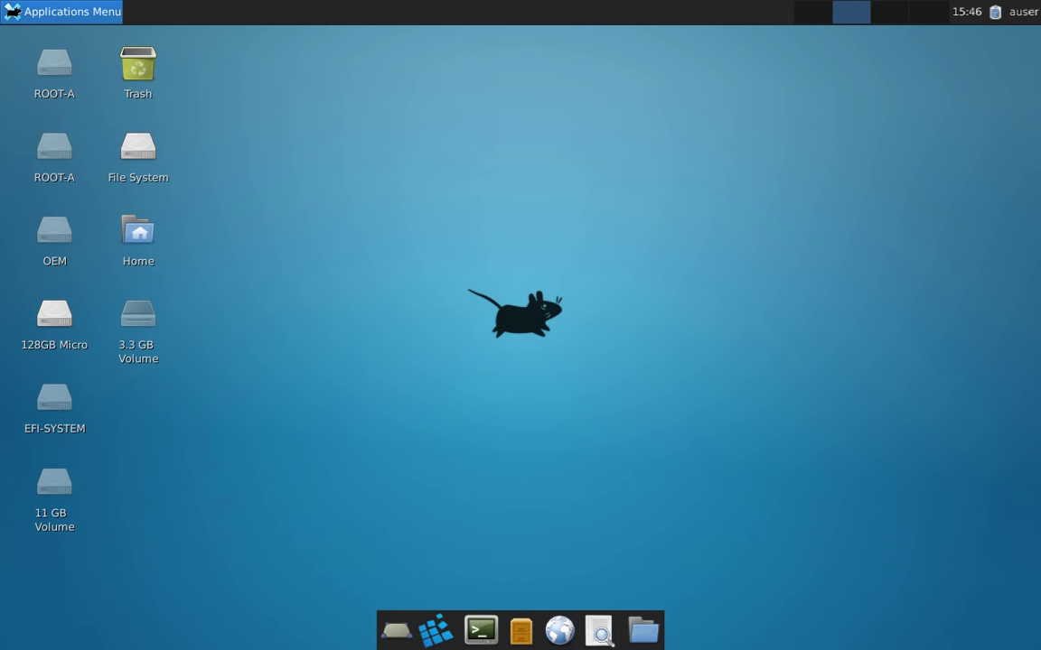
- Look through the Office applications installed in the Xfce desktop and close the list without launching any
click(61, 12)
mouse_move(51, 165)
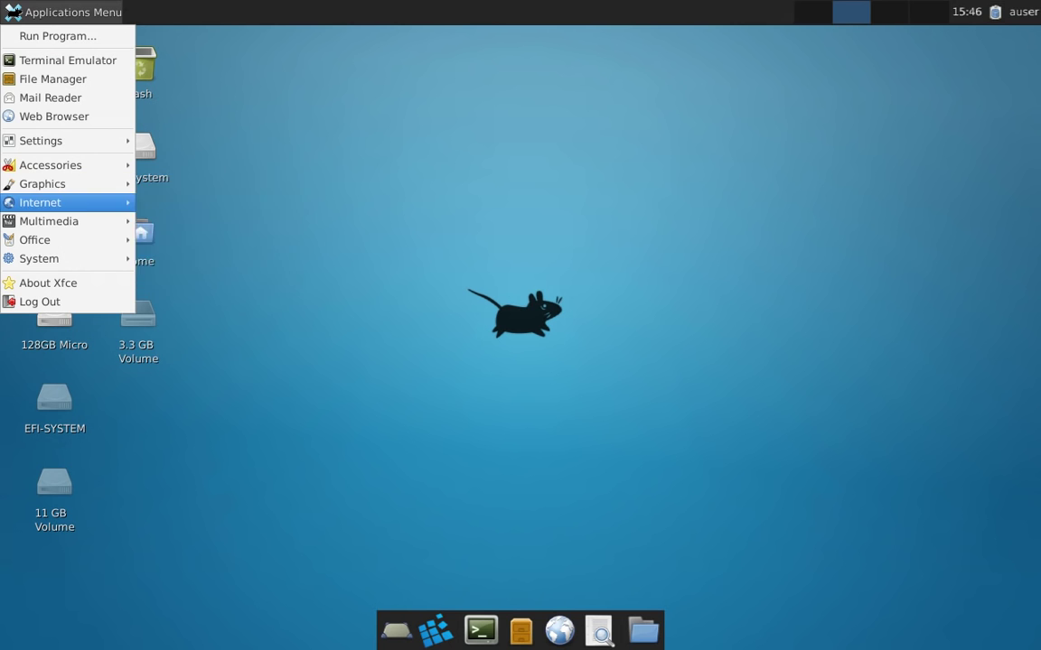
mouse_move(49, 221)
mouse_move(34, 239)
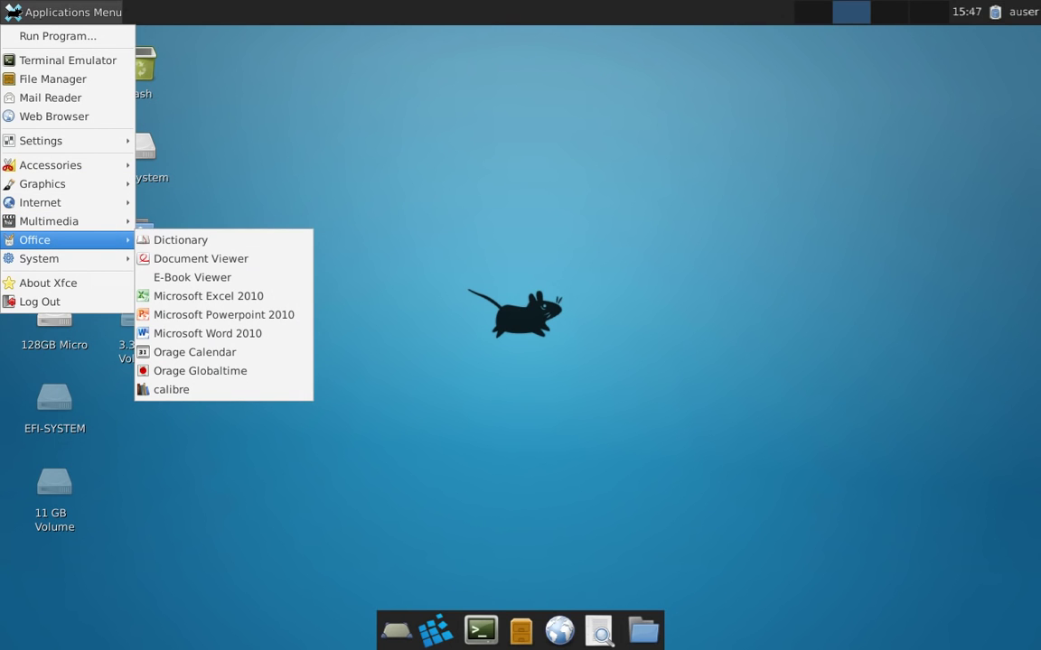
key(Escape)
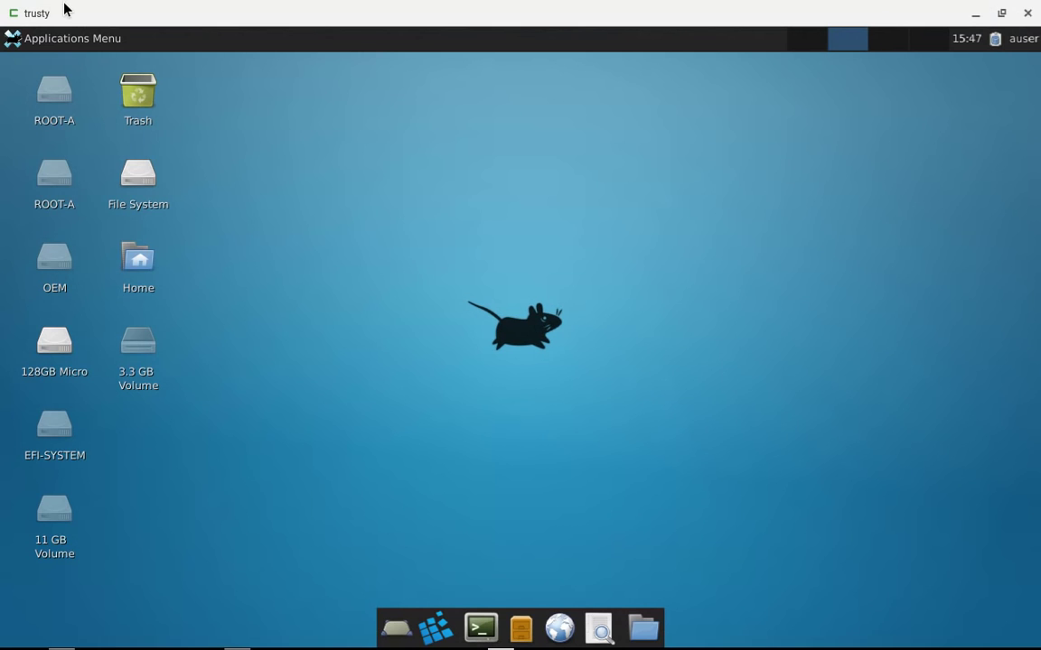
- Switch from the Xfce desktop back to the presentation in full screen and advance to the Install ExaGear slide
key(alt+Tab)
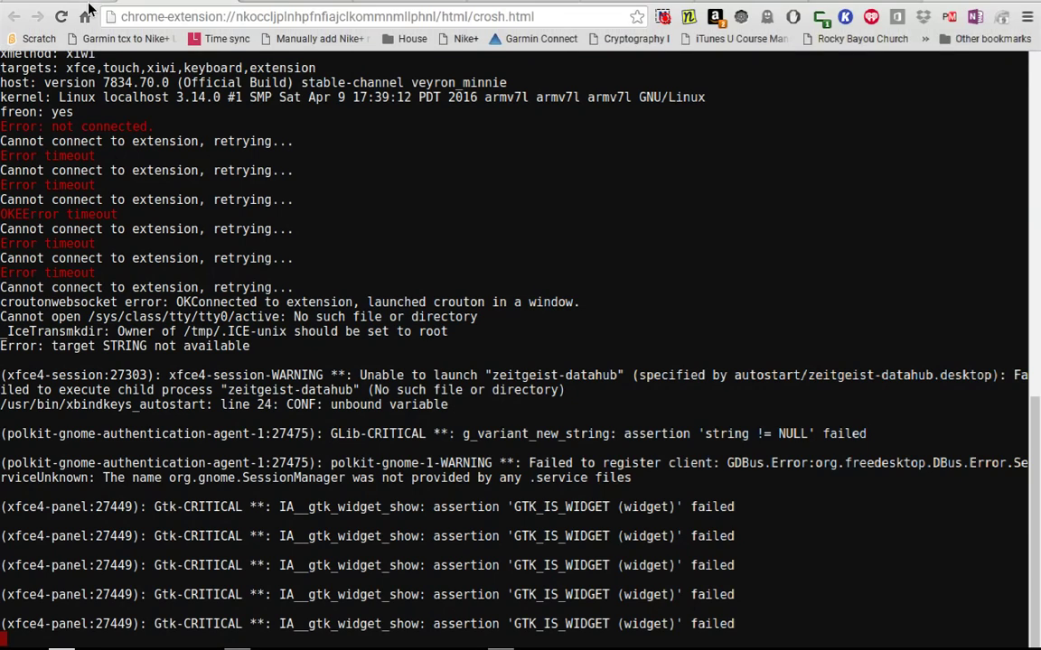
click(86, 11)
key(F11)
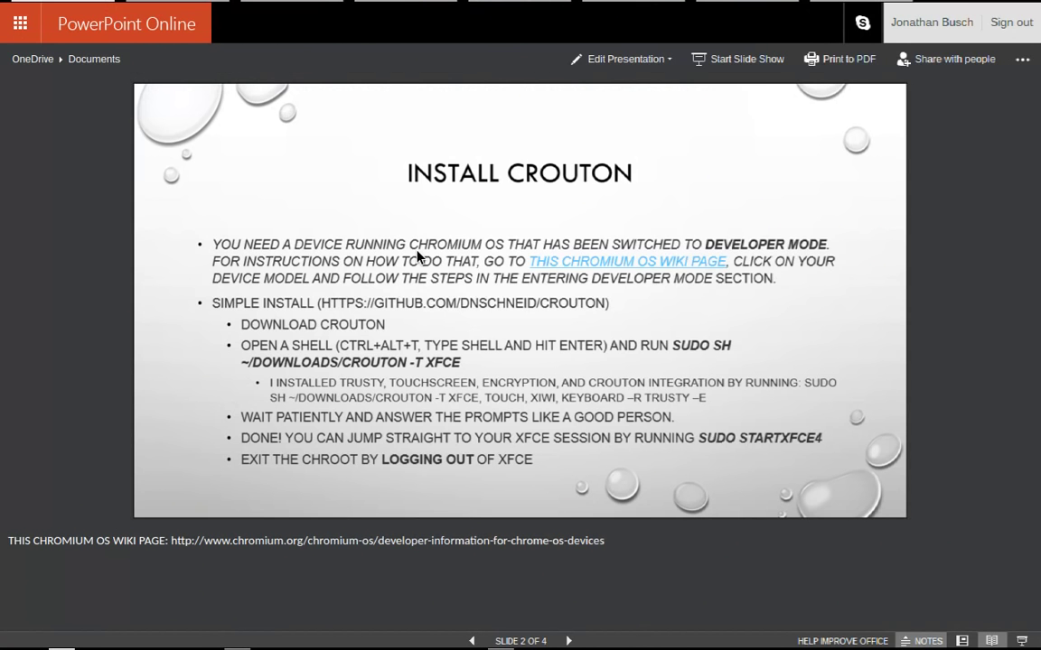
key(Right)
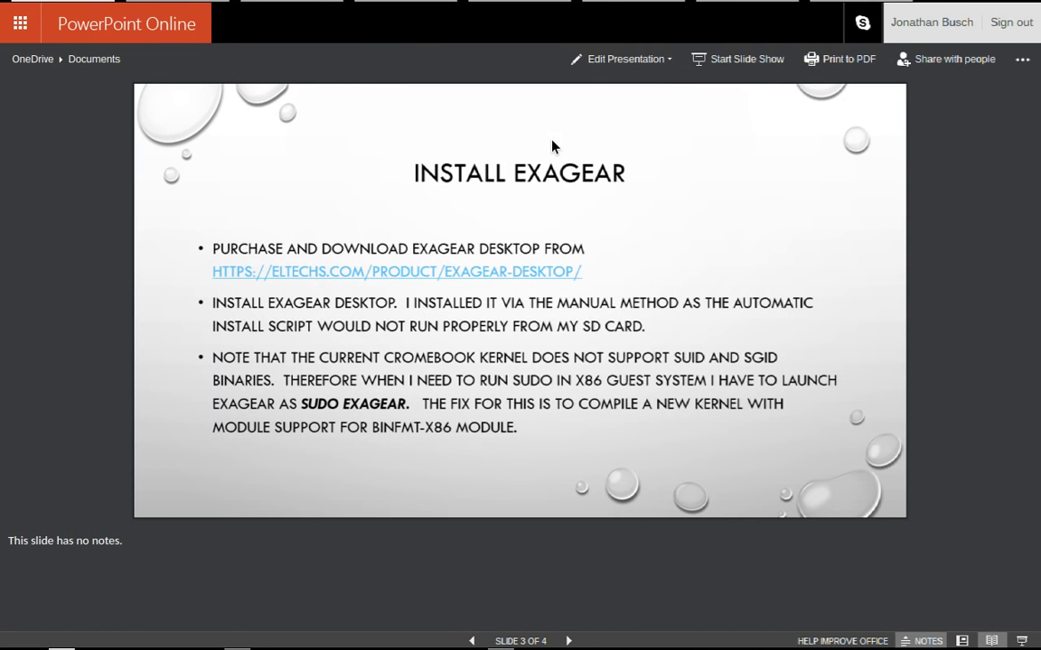
- Open the ExaGear Desktop product page and view the purchase options for the Other category of ARM devices
mouse_move(614, 9)
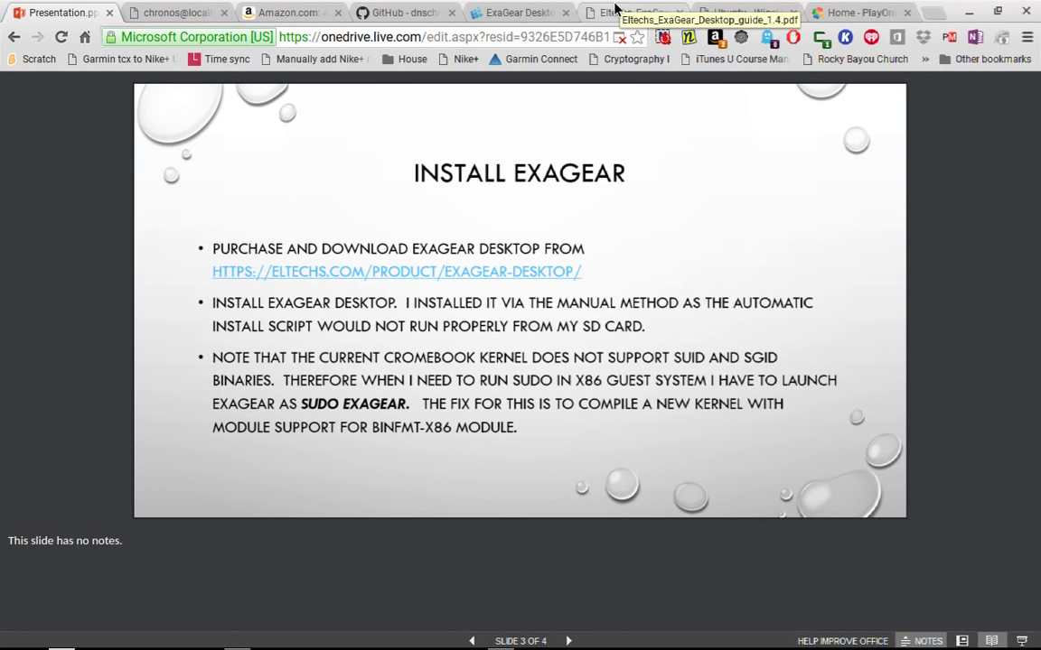
click(515, 12)
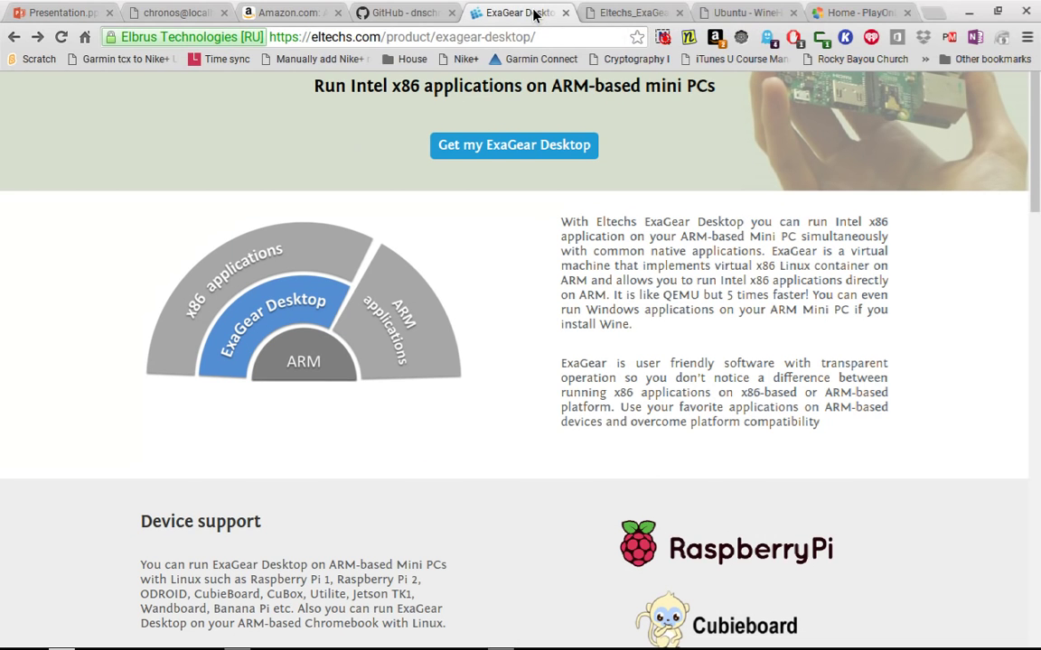
key(F11)
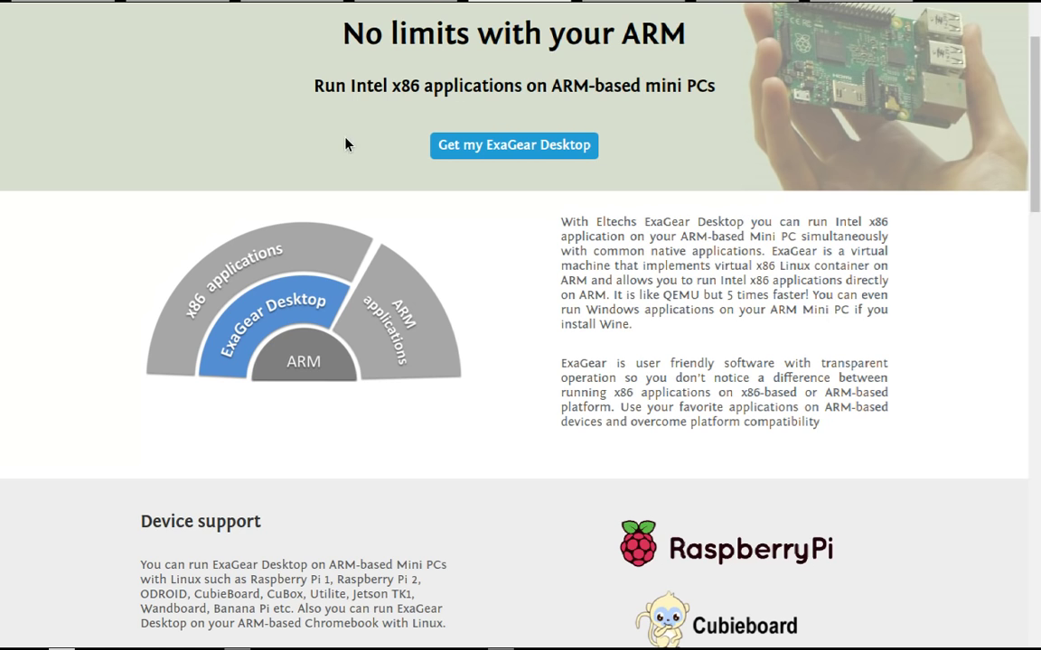
click(467, 153)
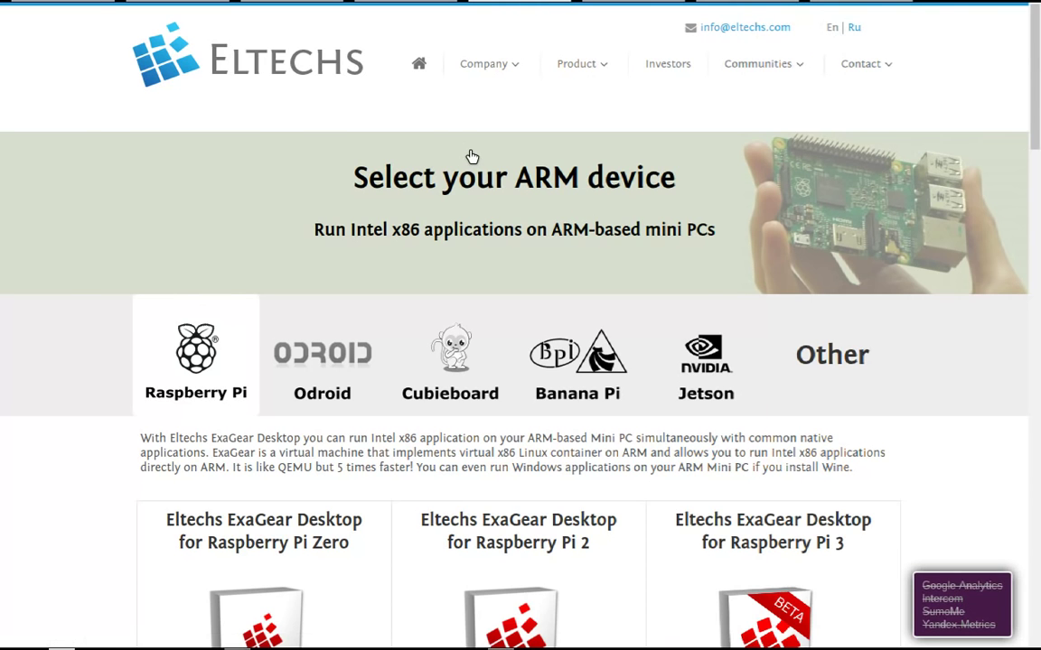
click(861, 367)
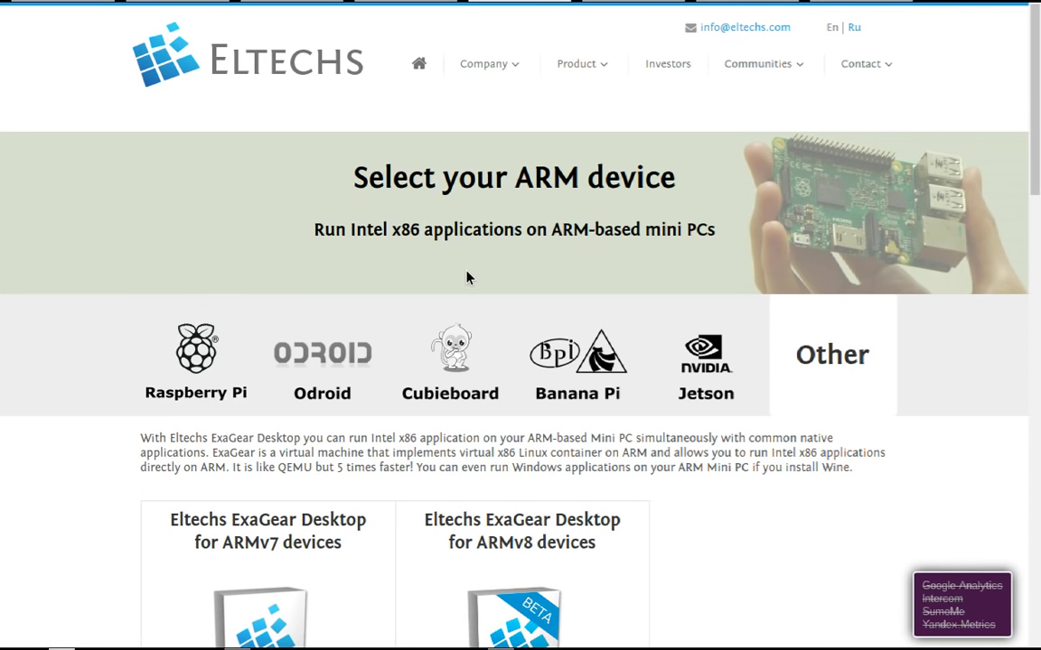
scroll(361, 307, down, 3)
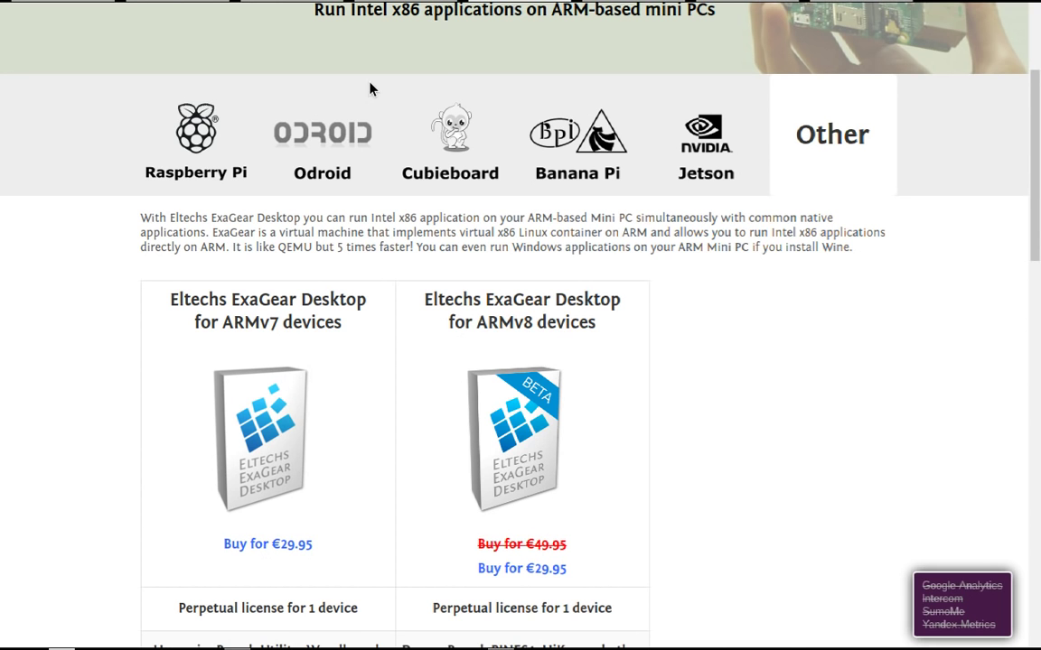
- Review the Manual installation section of the ExaGear Desktop guide PDF and return to the Install ExaGear slide
click(618, 13)
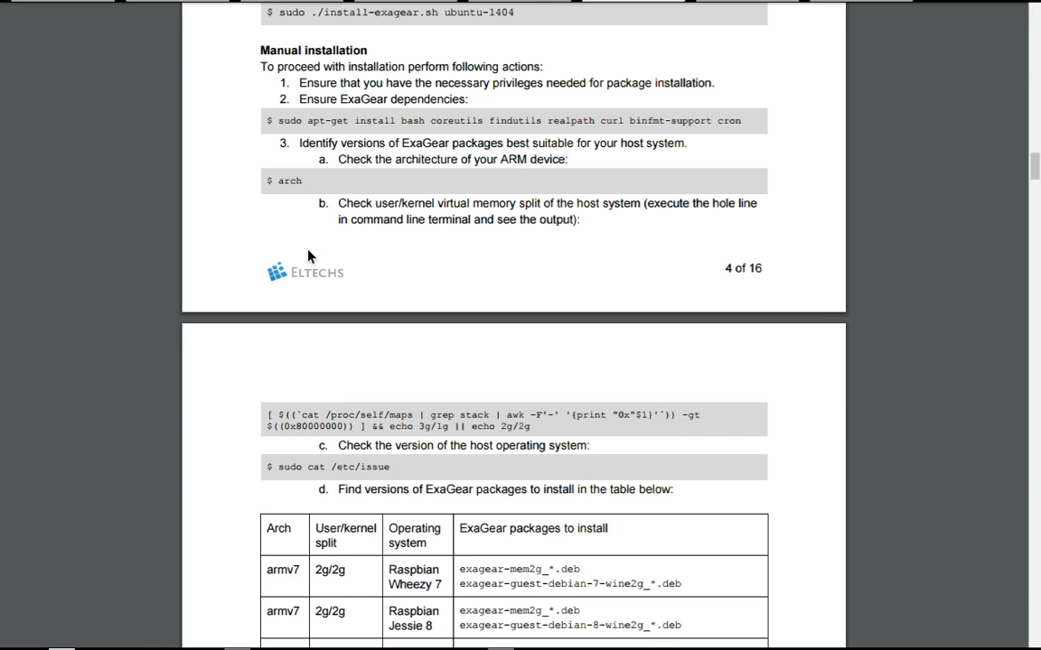
key(F11)
click(63, 11)
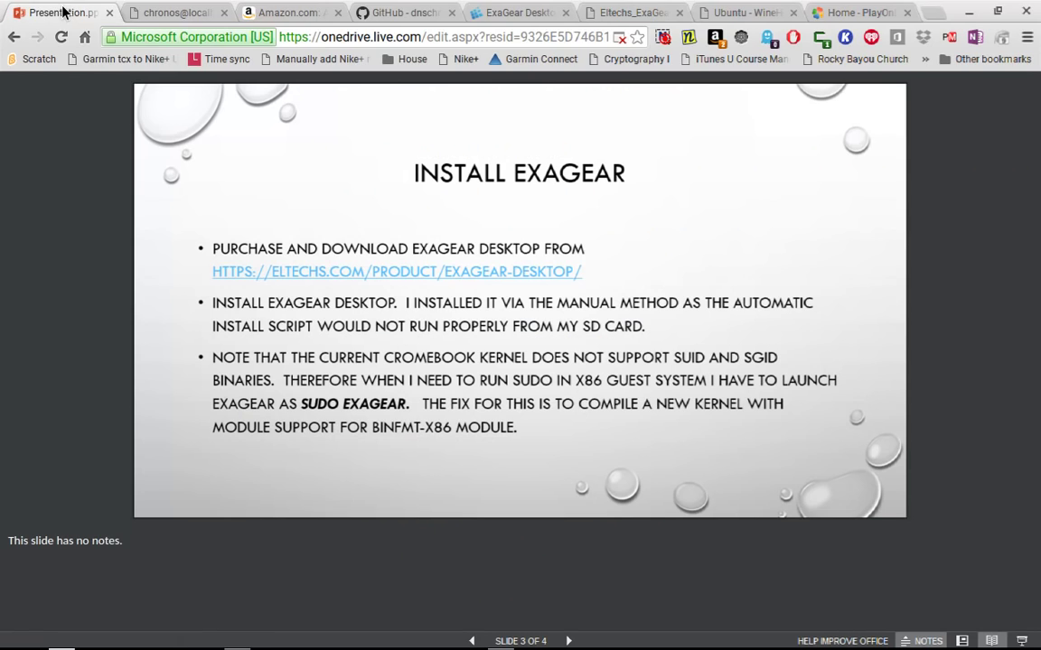
- Show the presentation in full screen and advance to the Install Wine & PlayOnLinux slide
key(F11)
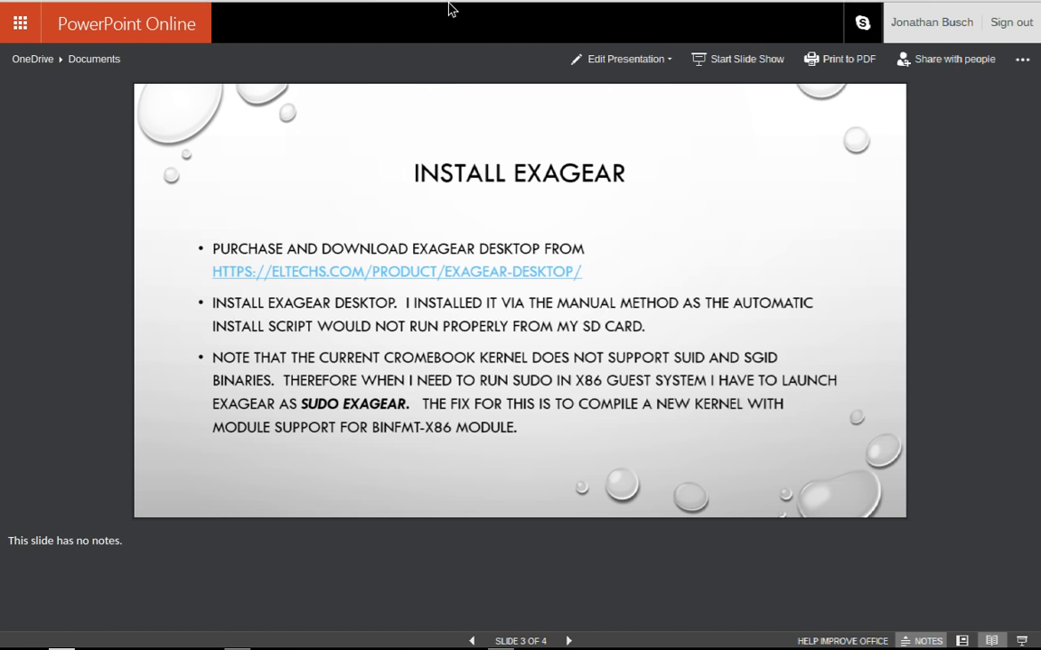
mouse_move(448, 8)
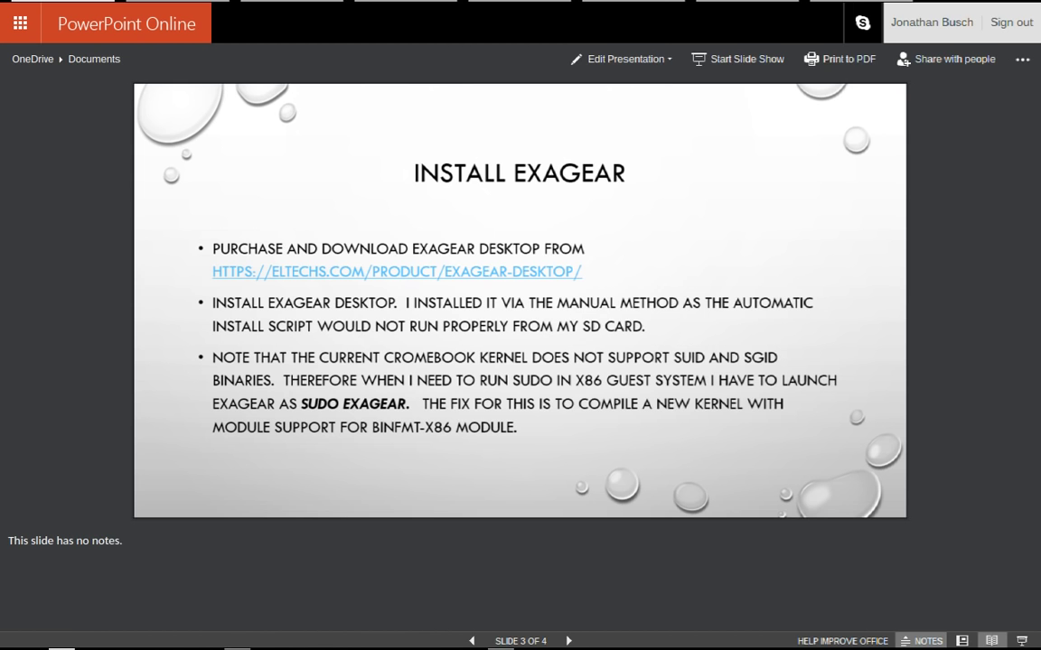
click(524, 438)
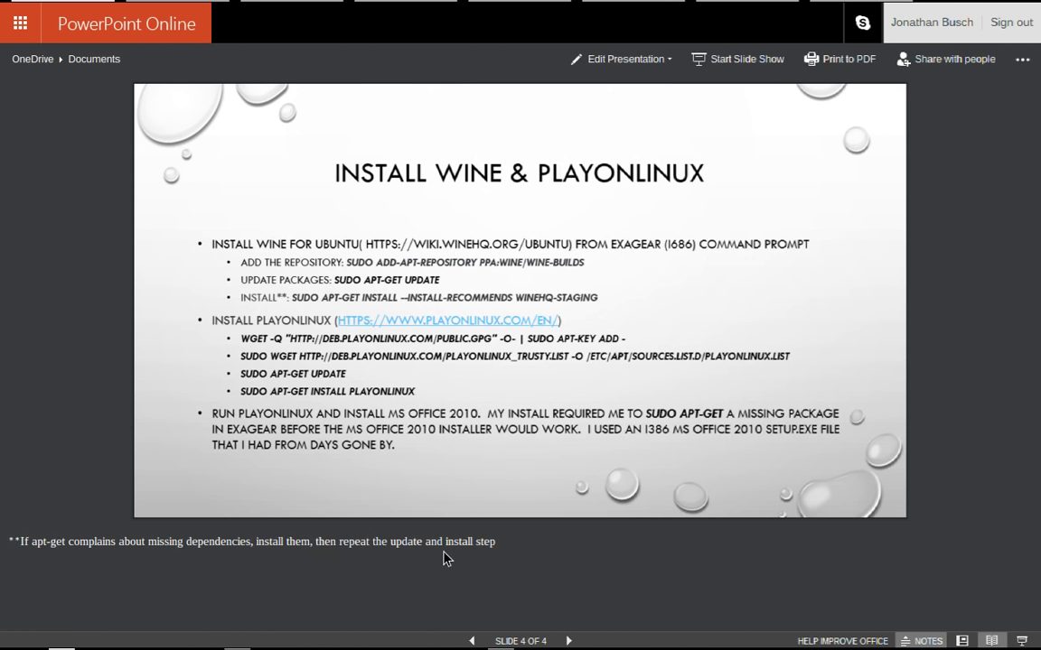
- Switch to the Xfce desktop, open a terminal and check the host system's architecture with arch
click(501, 632)
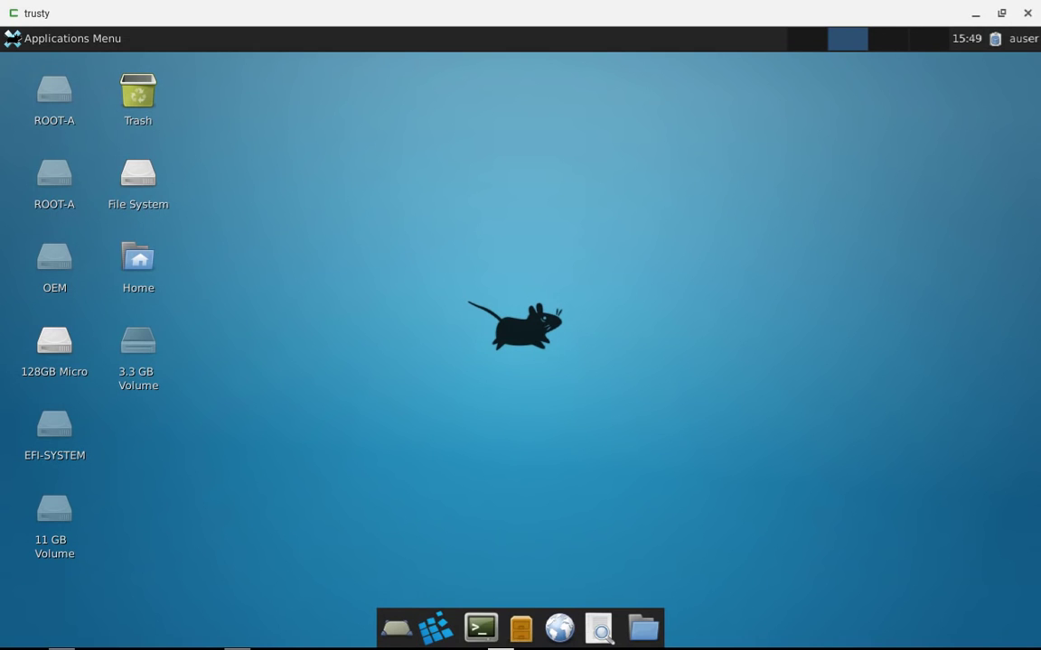
click(480, 626)
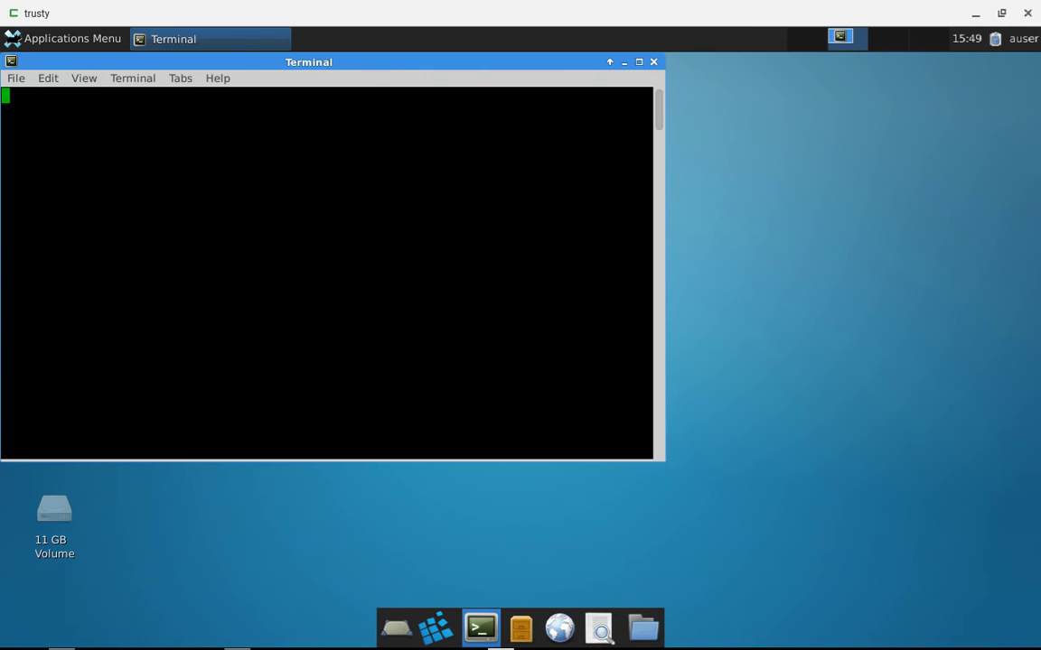
text(arch)
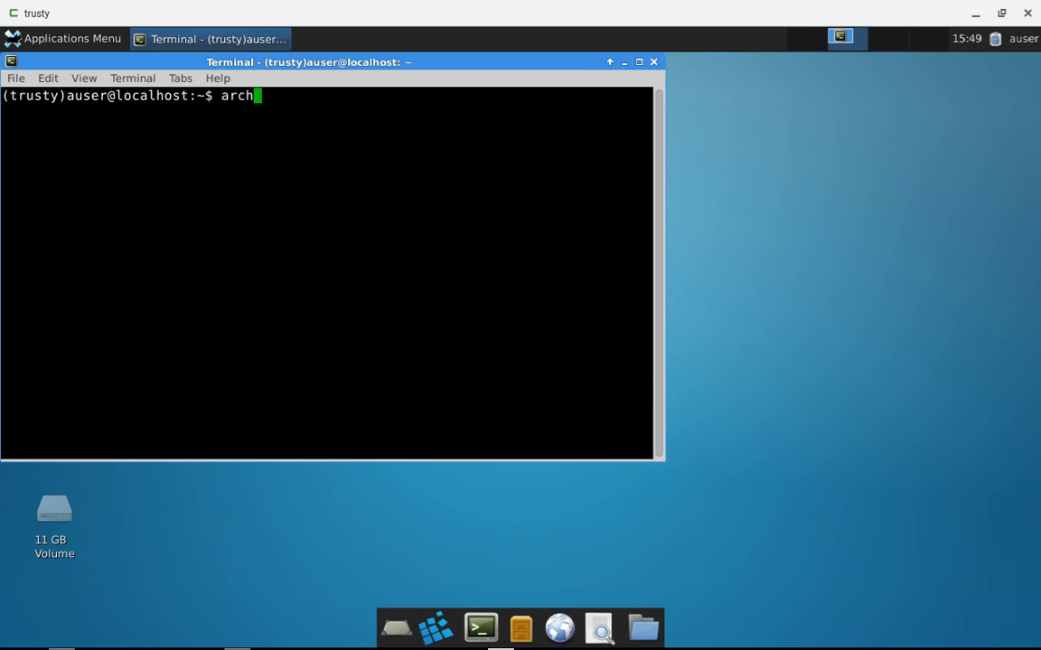
key(Return)
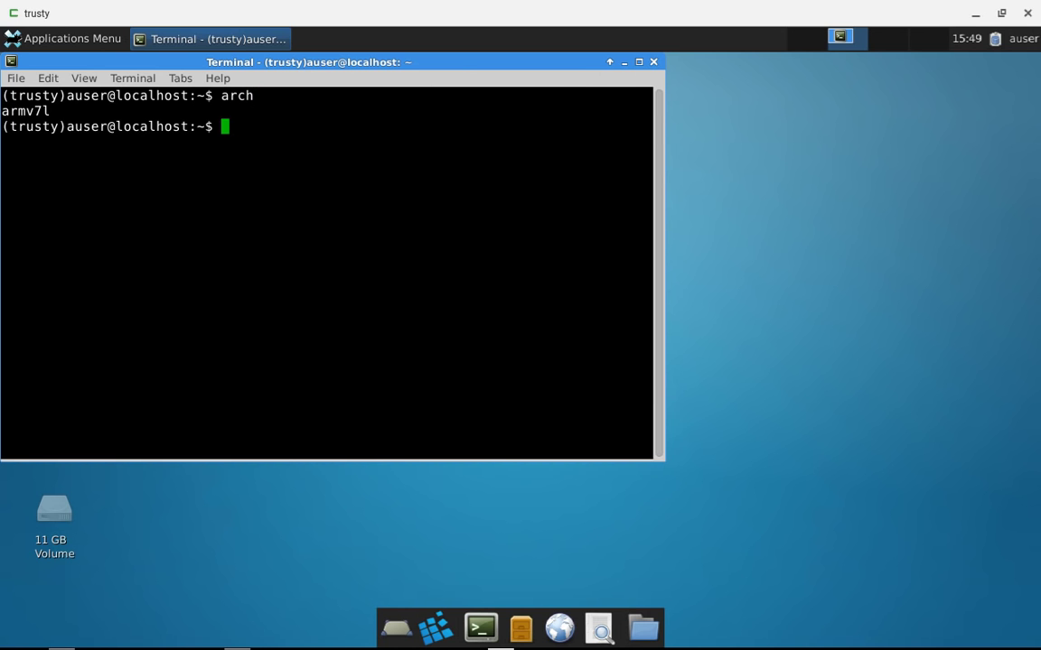
- Start the ExaGear guest system with exagear in the terminal and run arch inside it
text(exagear)
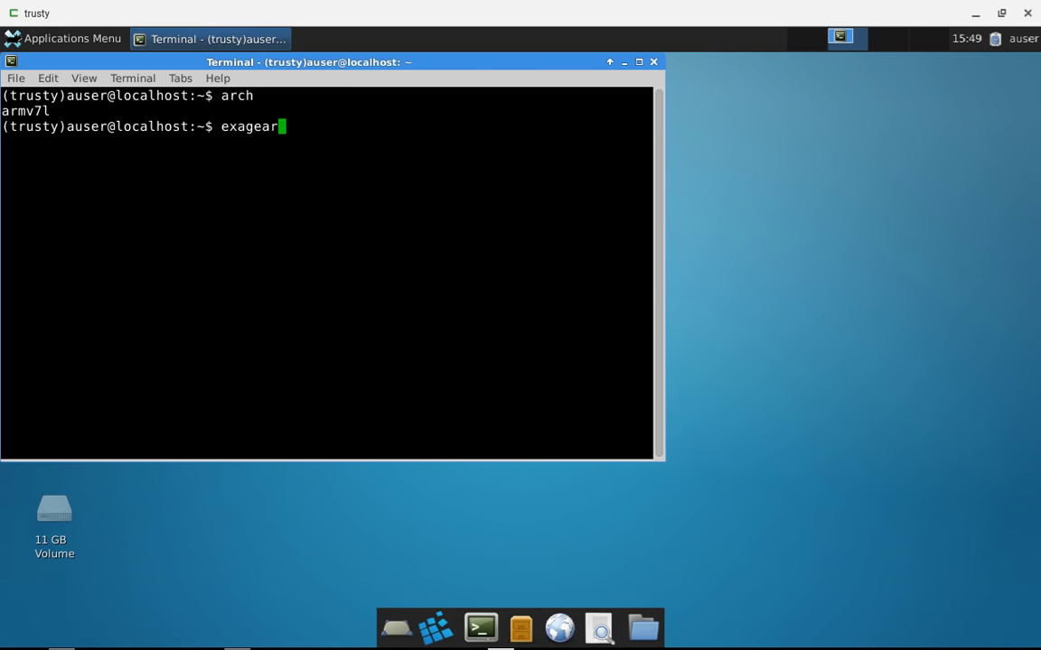
key(Return)
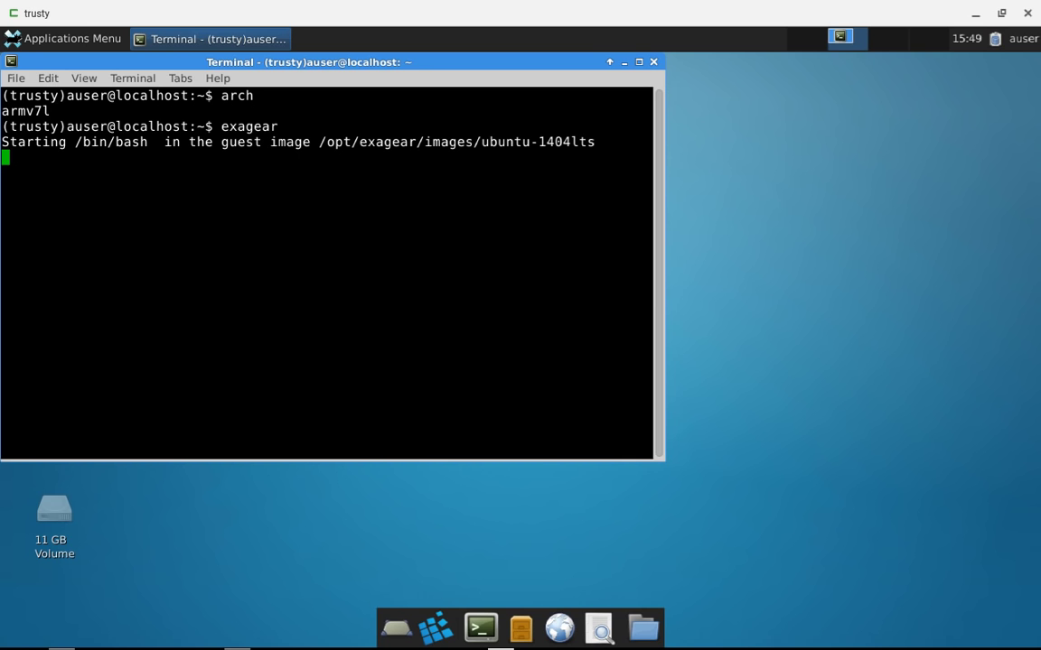
text(arch)
key(Return)
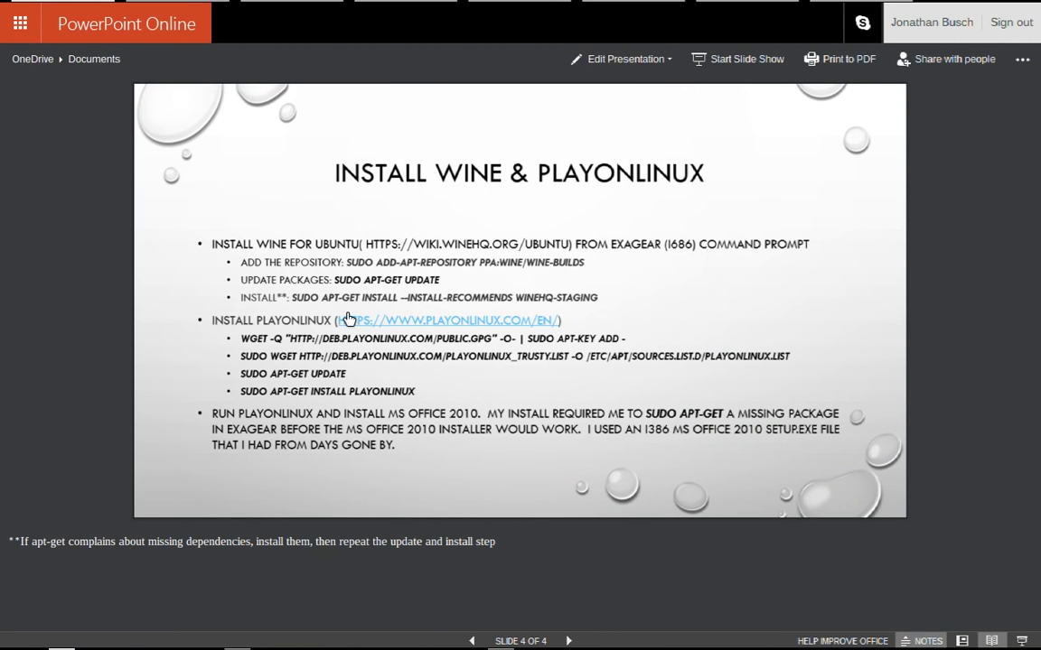
- Review the Ubuntu installation commands on the WineHQ wiki page and return to the Install Wine & PlayOnLinux slide
mouse_move(552, 7)
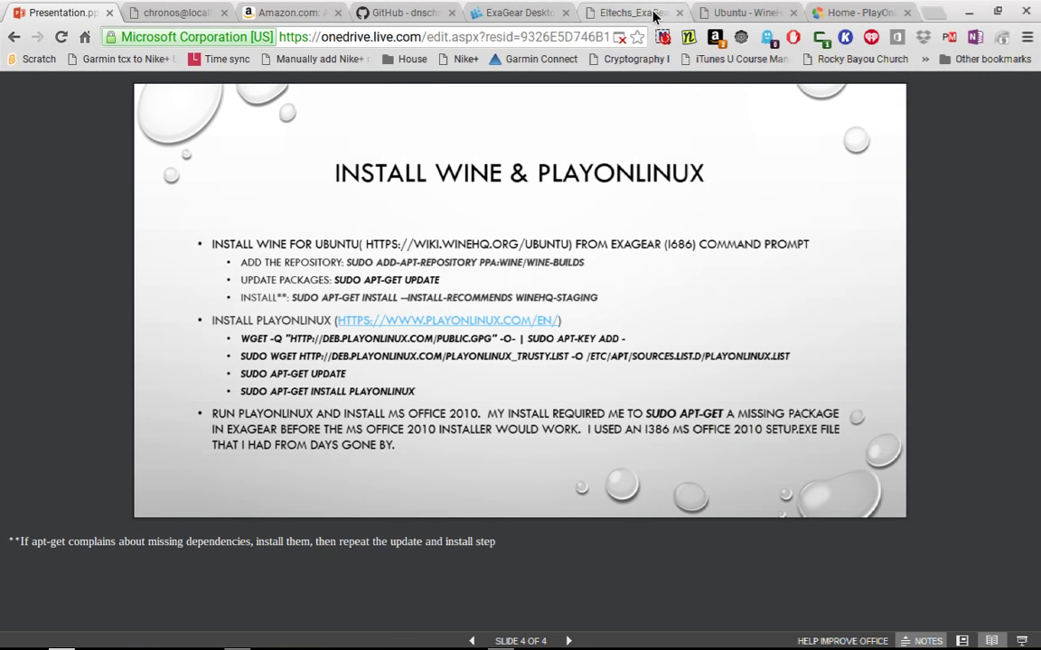
click(730, 13)
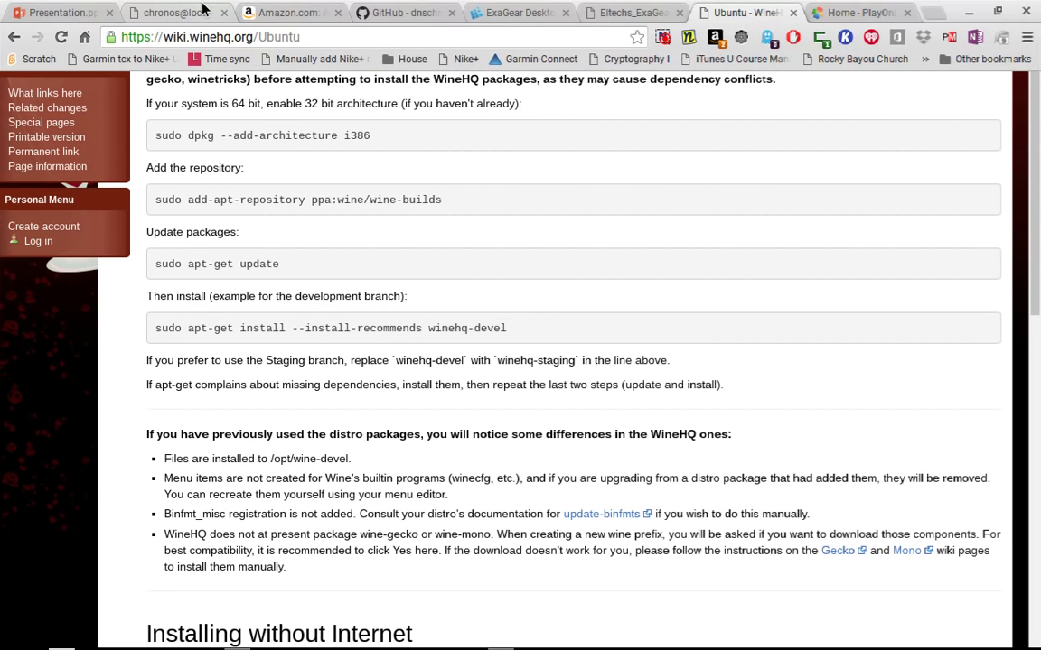
click(42, 14)
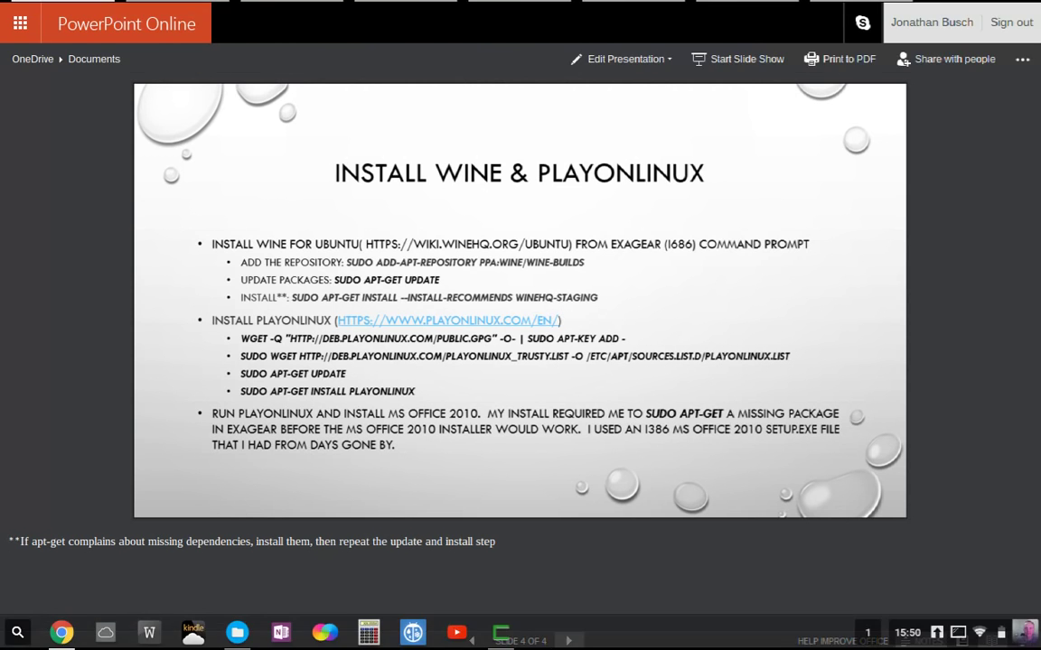
- Switch to the Xfce terminal and check the installed Wine version with wine --version
click(497, 630)
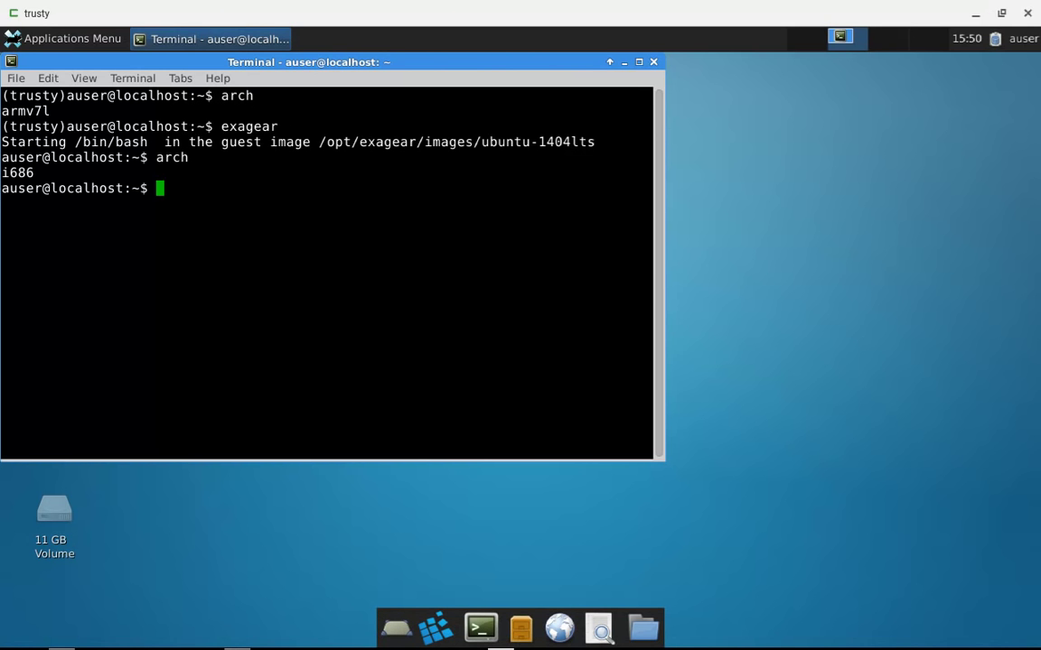
text(wine --version)
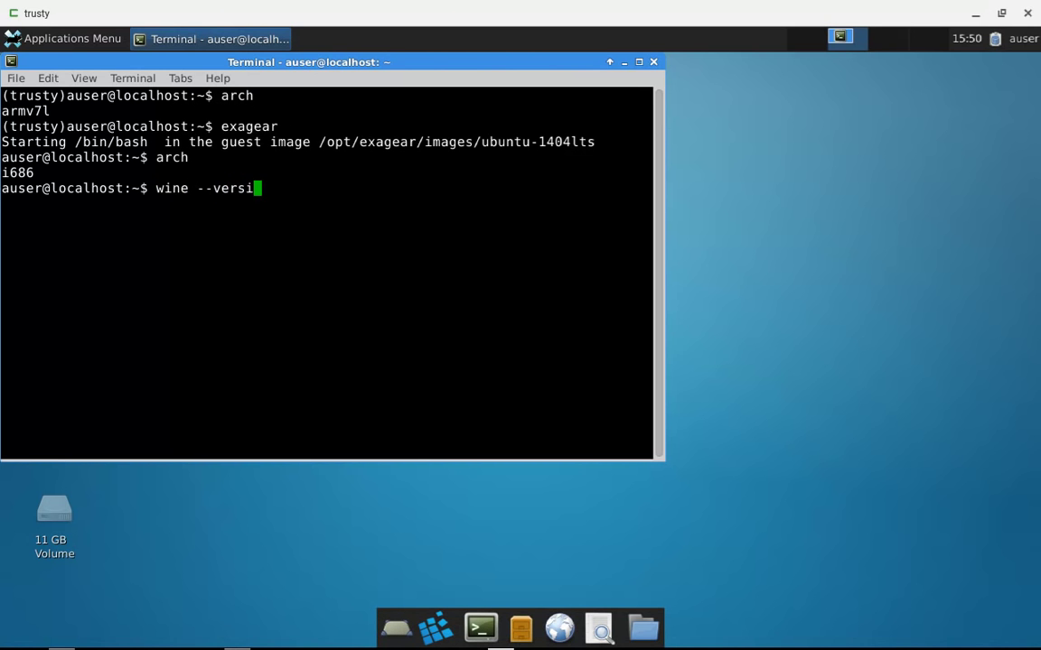
key(Return)
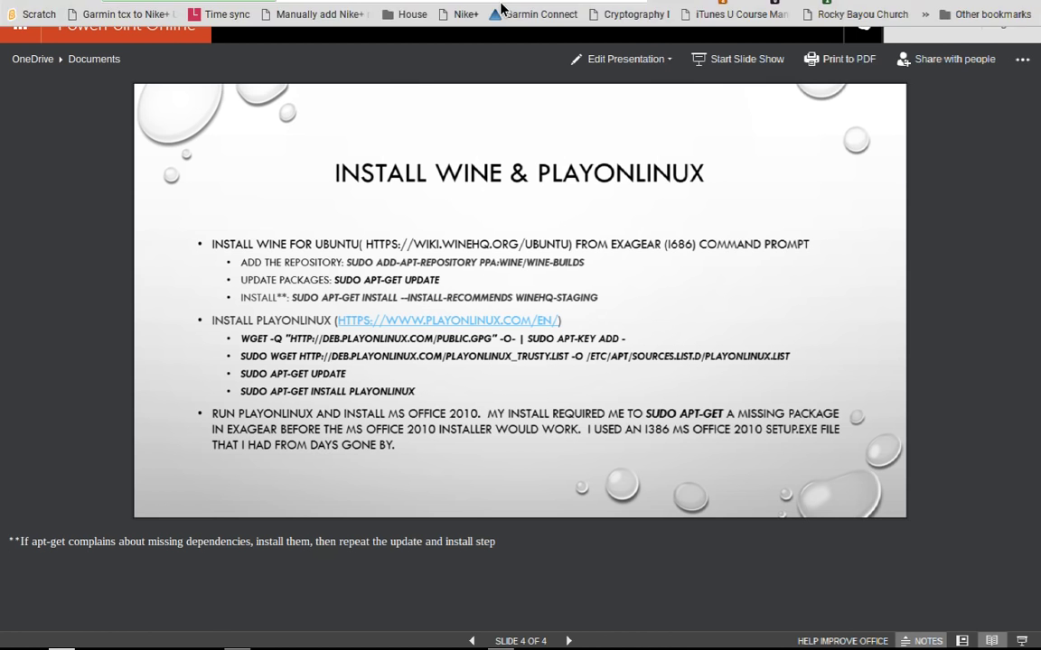
- Review the Ubuntu Trusty install commands on the PlayOnLinux download page and return to the Install Wine & PlayOnLinux slide in full screen
click(849, 12)
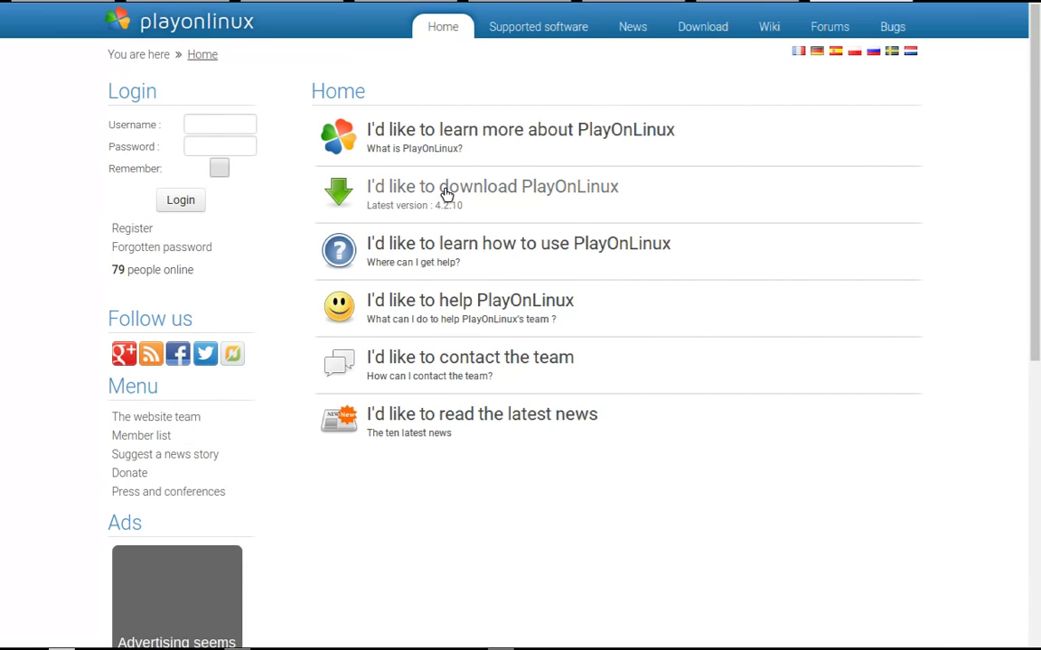
click(441, 193)
click(461, 285)
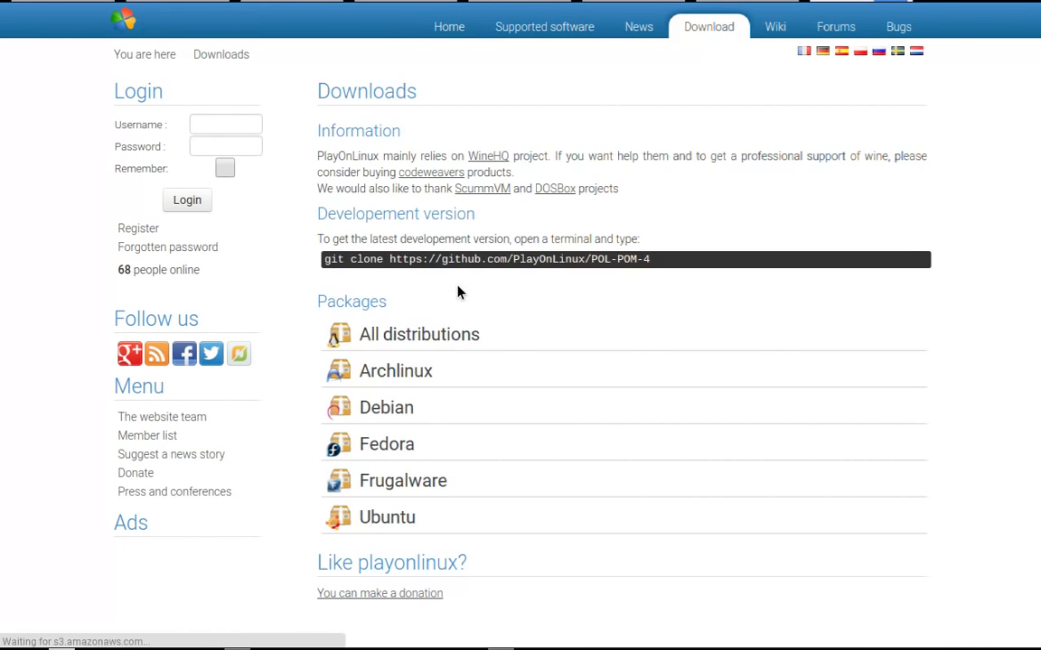
scroll(433, 344, down, 2)
click(384, 432)
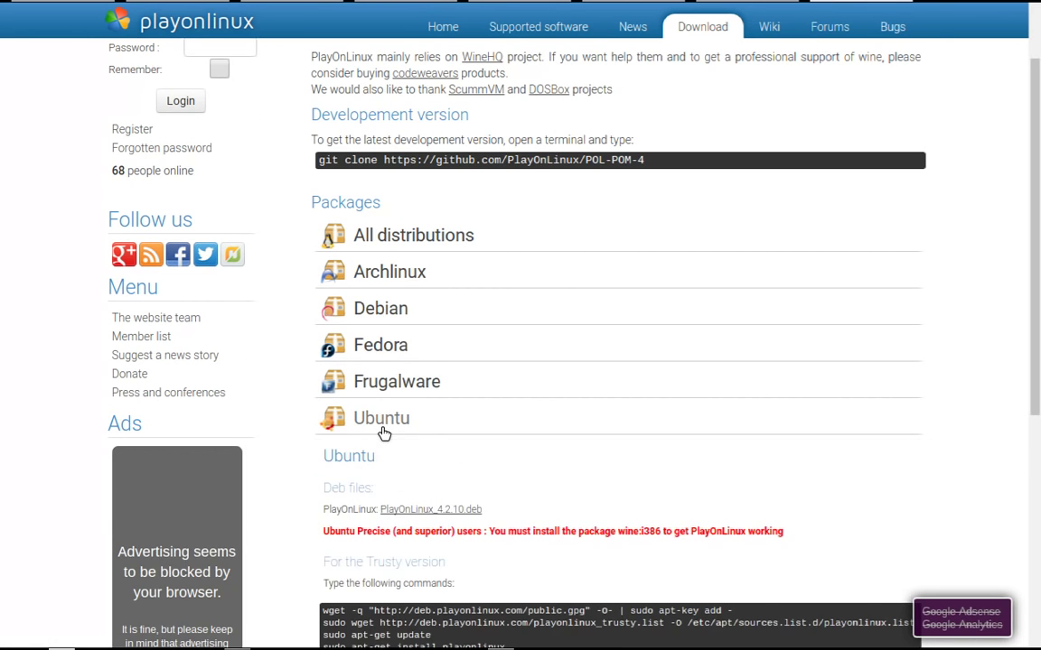
scroll(384, 434, down, 4)
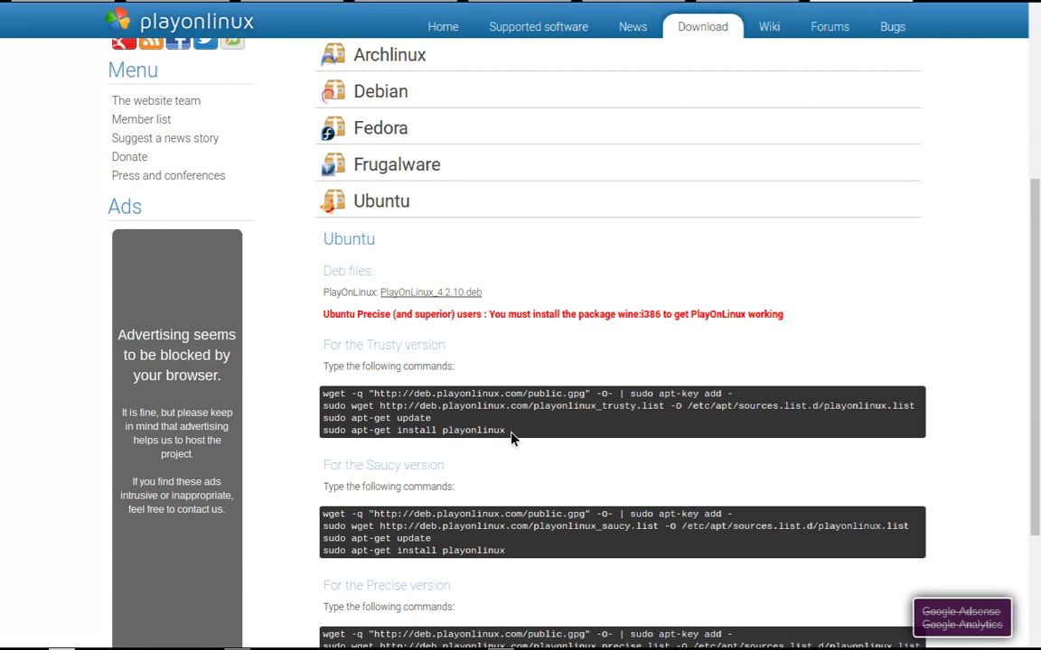
key(F11)
click(54, 12)
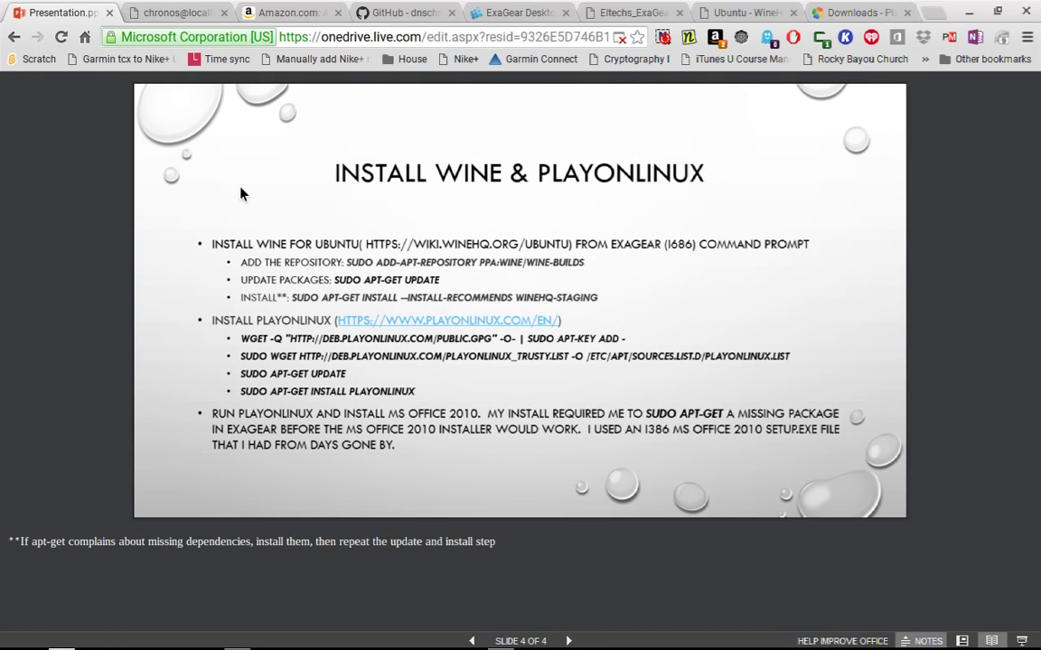
key(F11)
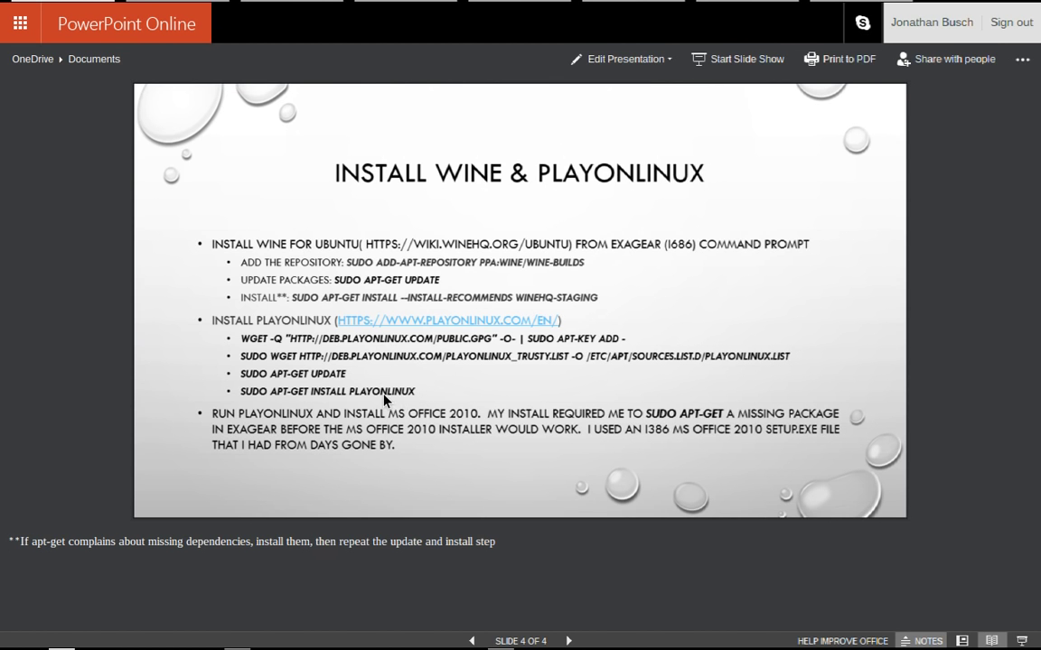
- Switch back to the Xfce terminal, launch playonlinux from the ExaGear prompt and dismiss the filesystem error dialog
mouse_move(452, 643)
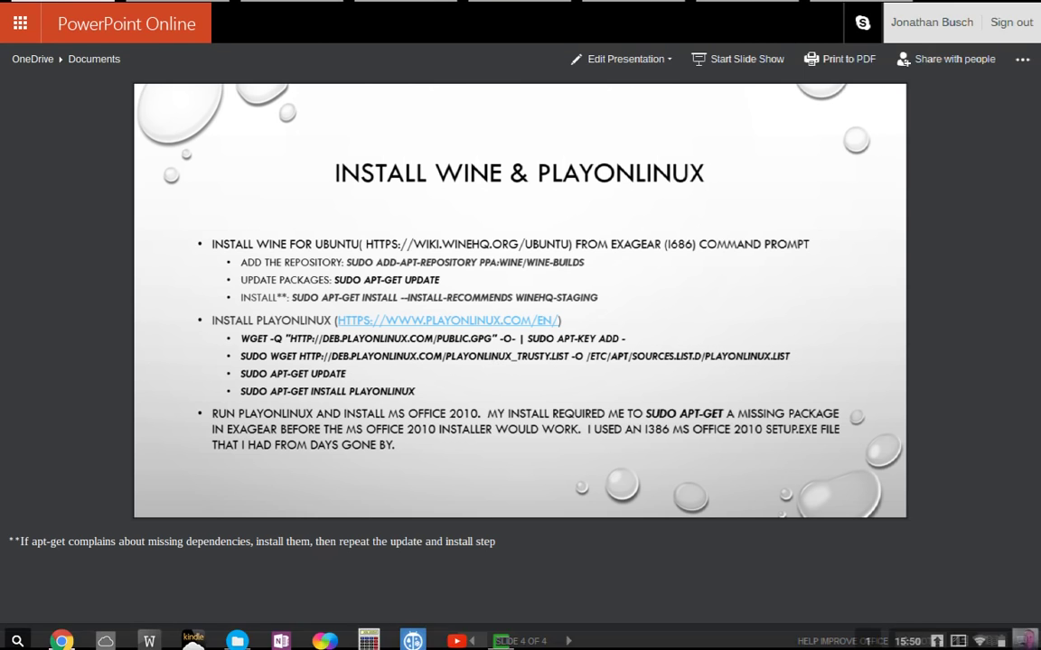
click(502, 630)
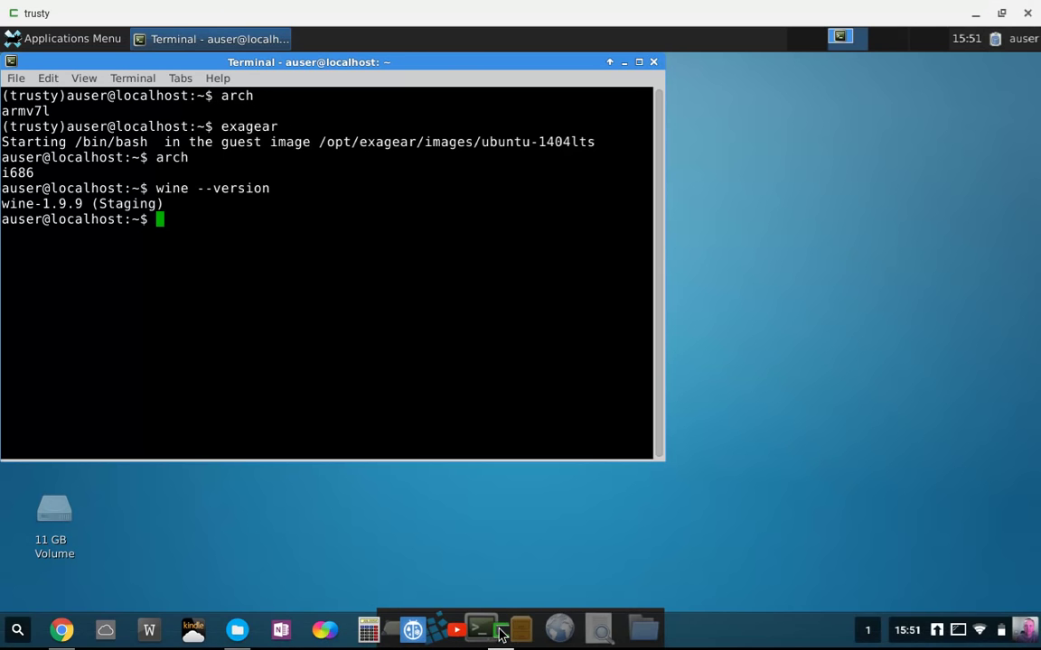
text(play)
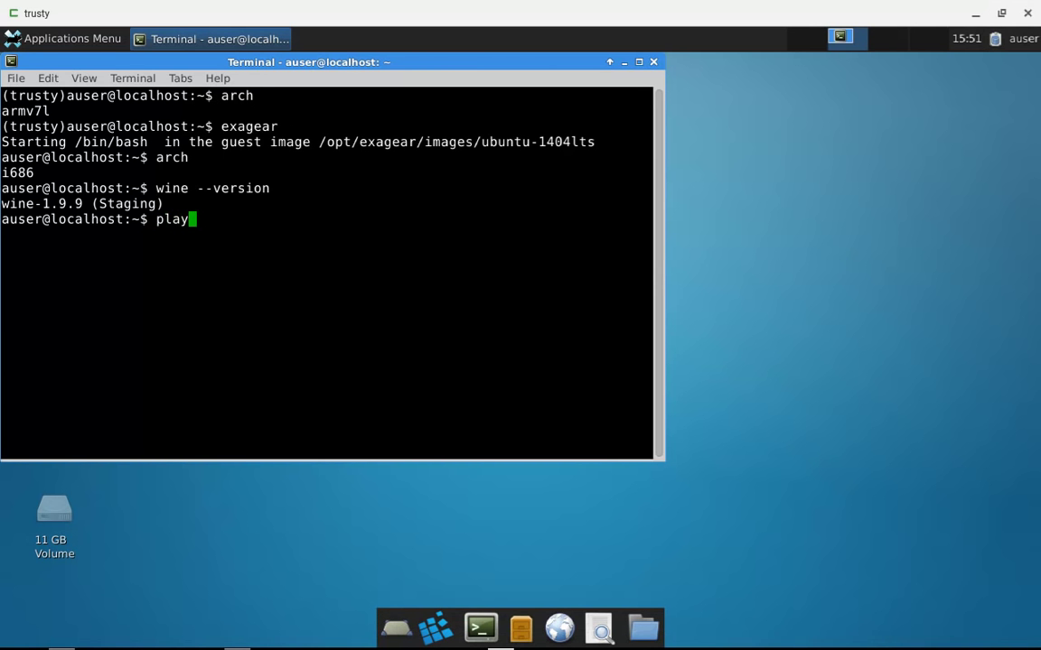
text(onlinux)
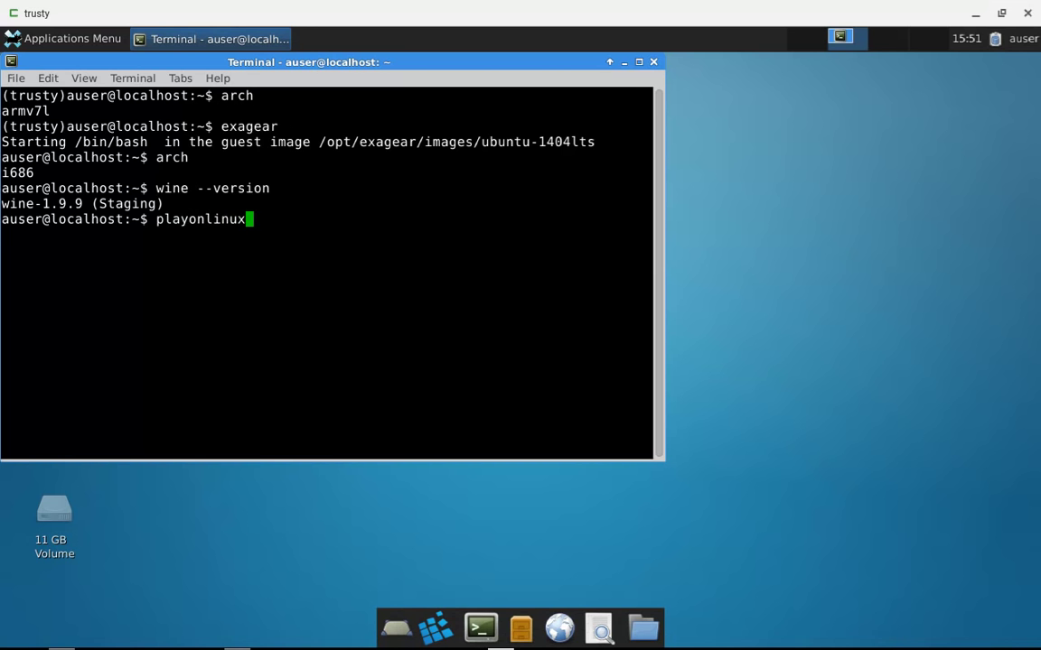
key(Return)
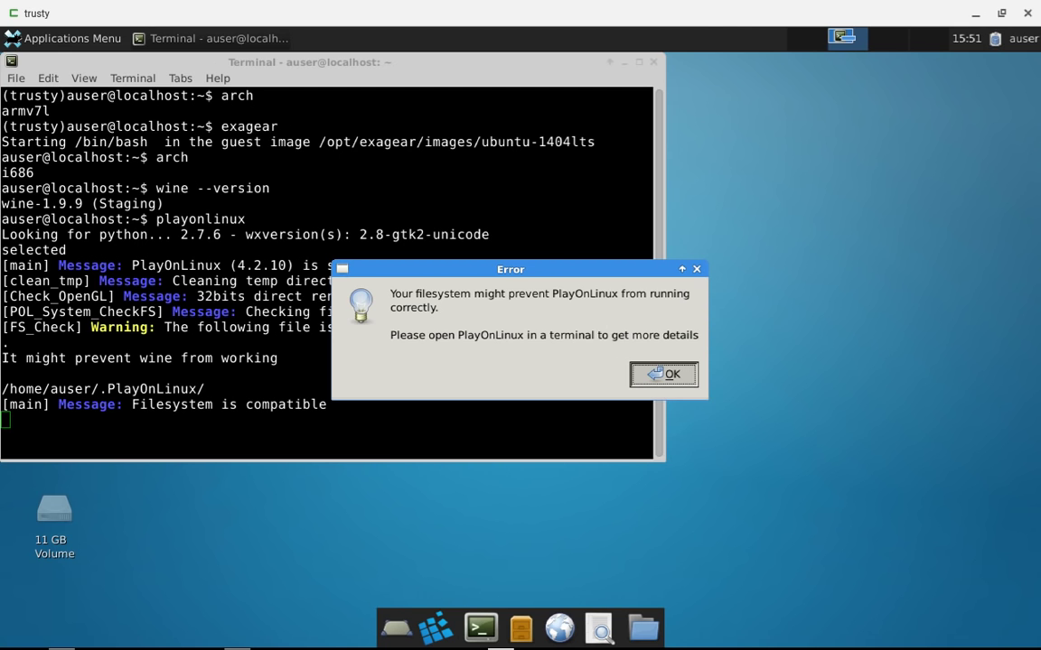
click(663, 374)
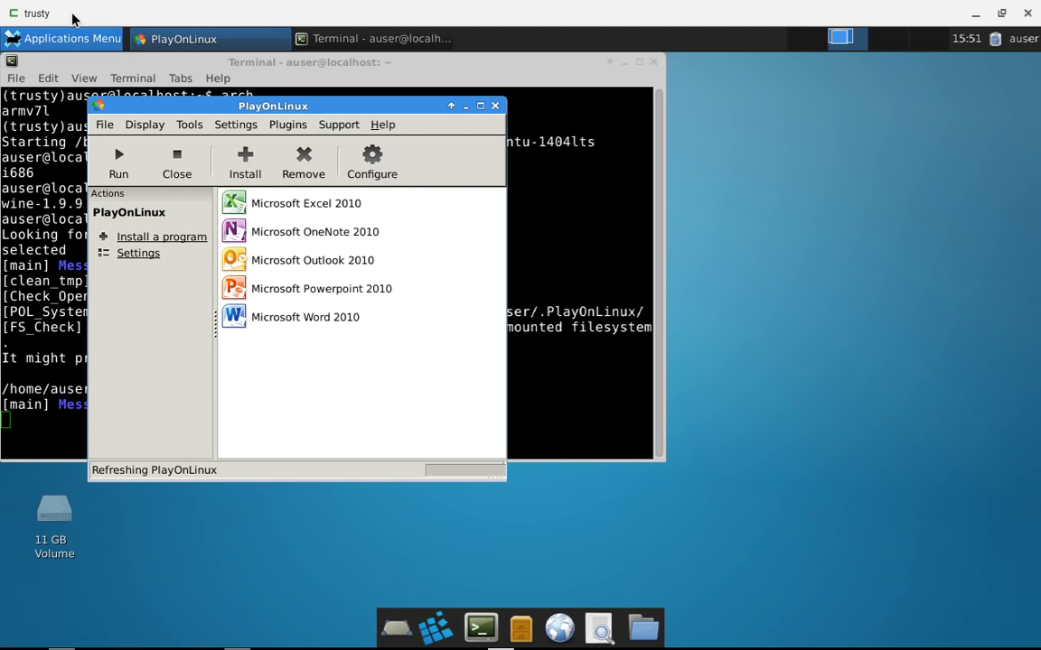
- Look through the application categories of the Xfce desktop and close the list without launching any program
click(63, 38)
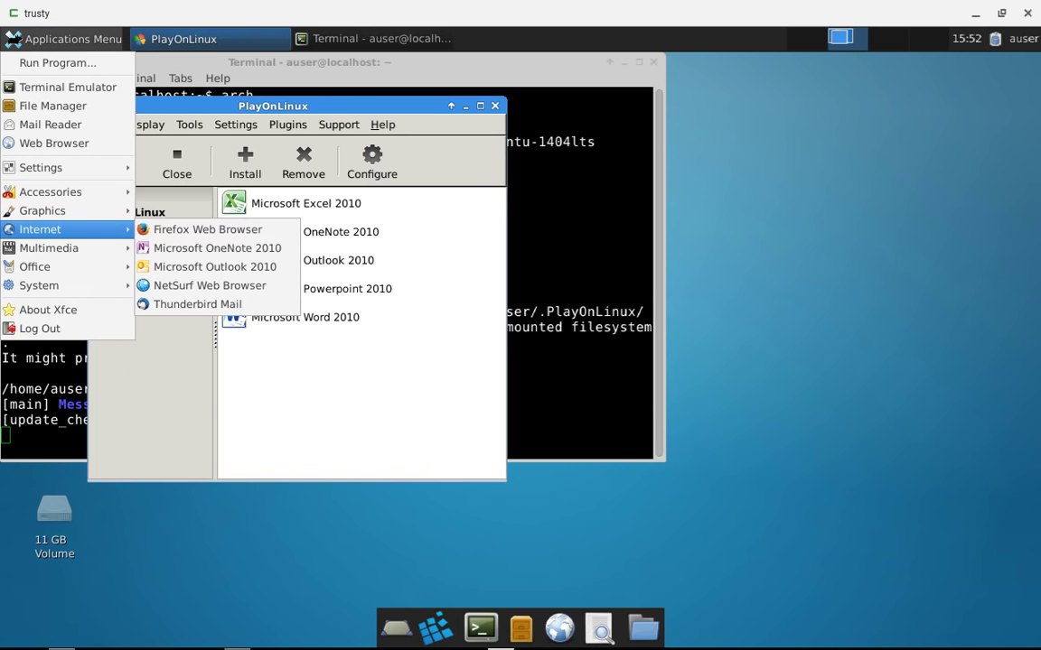
mouse_move(48, 247)
key(Escape)
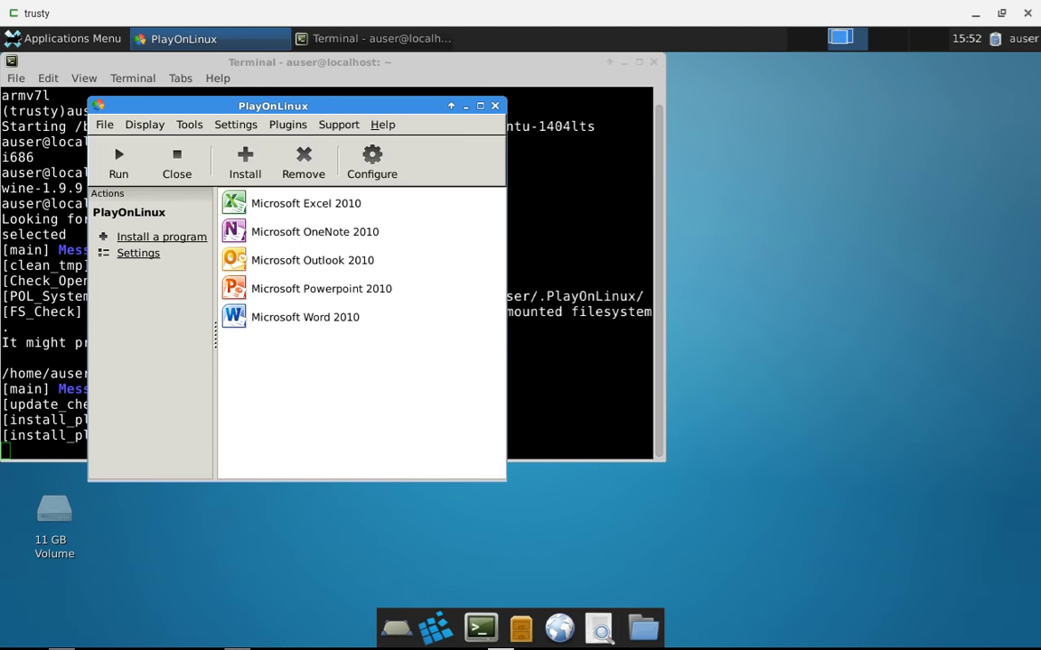
- Move the PlayOnLinux window away from the terminal text and view the Microsoft Office 2010 entry among its Office installers, cancelling without installing
drag(273, 105, 685, 149)
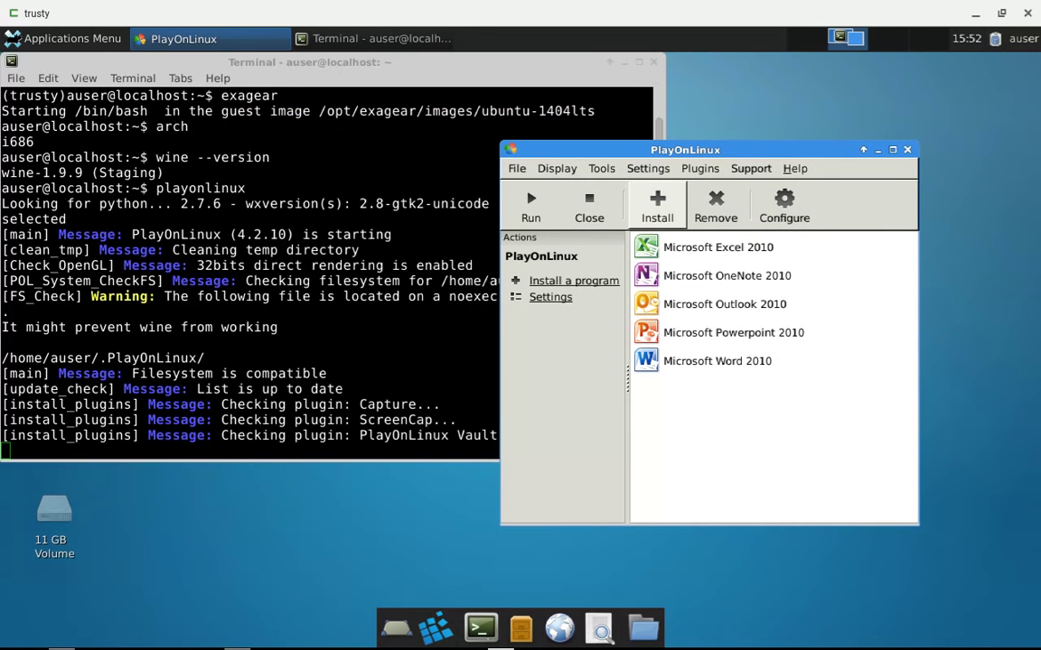
click(657, 206)
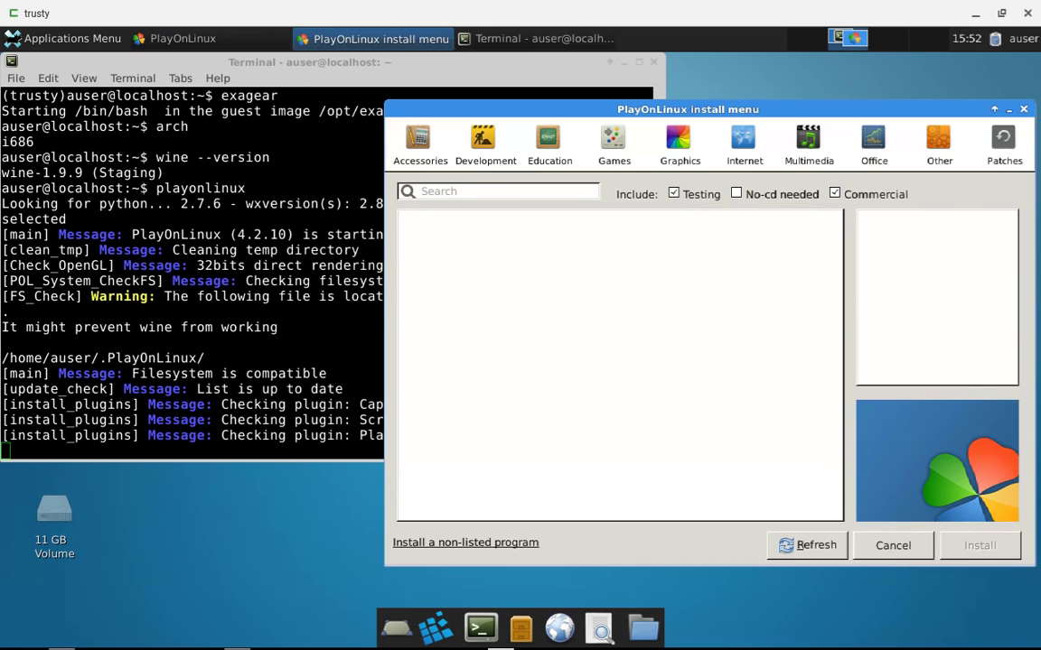
click(874, 140)
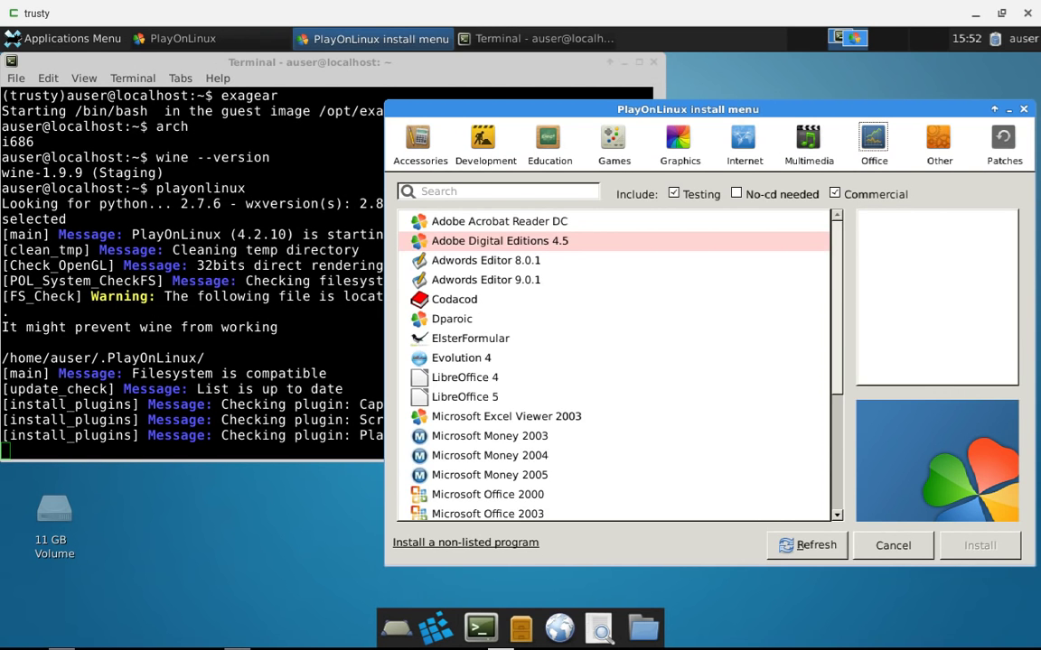
scroll(614, 365, down, 3)
click(488, 376)
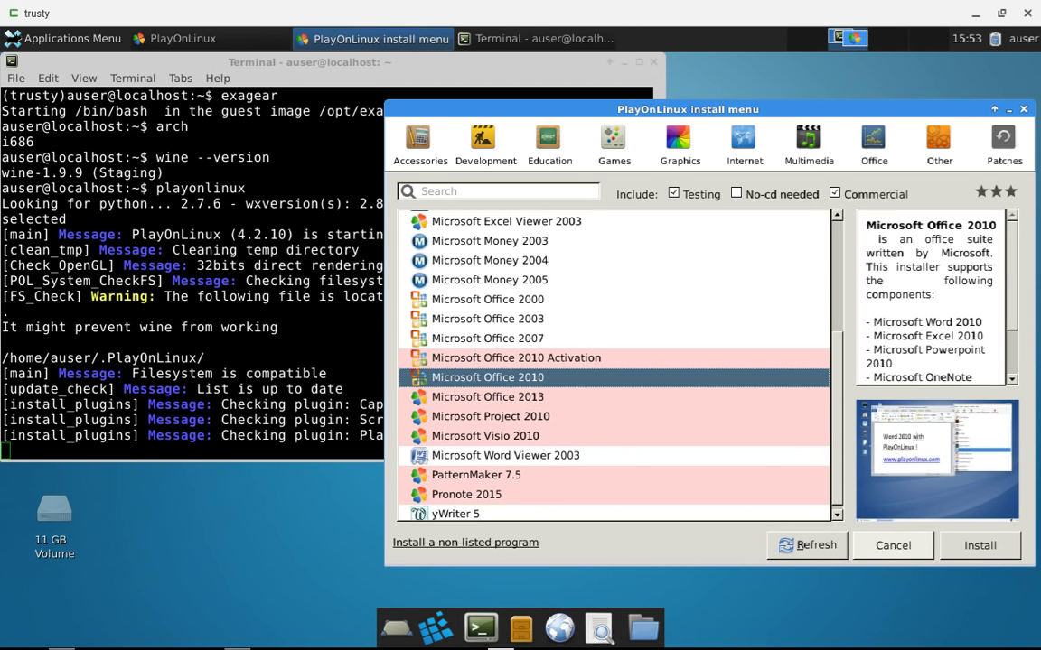
click(892, 545)
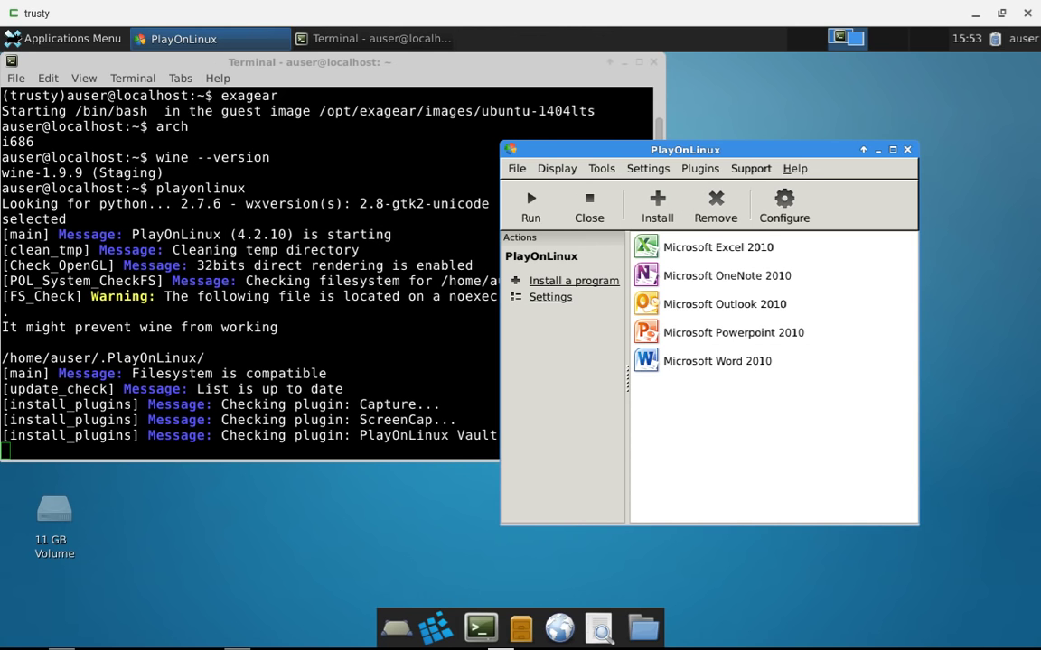
- Launch Microsoft Word 2010, continuing past the filesystem error, and enter "This iis awesome and seems to work rather well." in the blank document
click(651, 363)
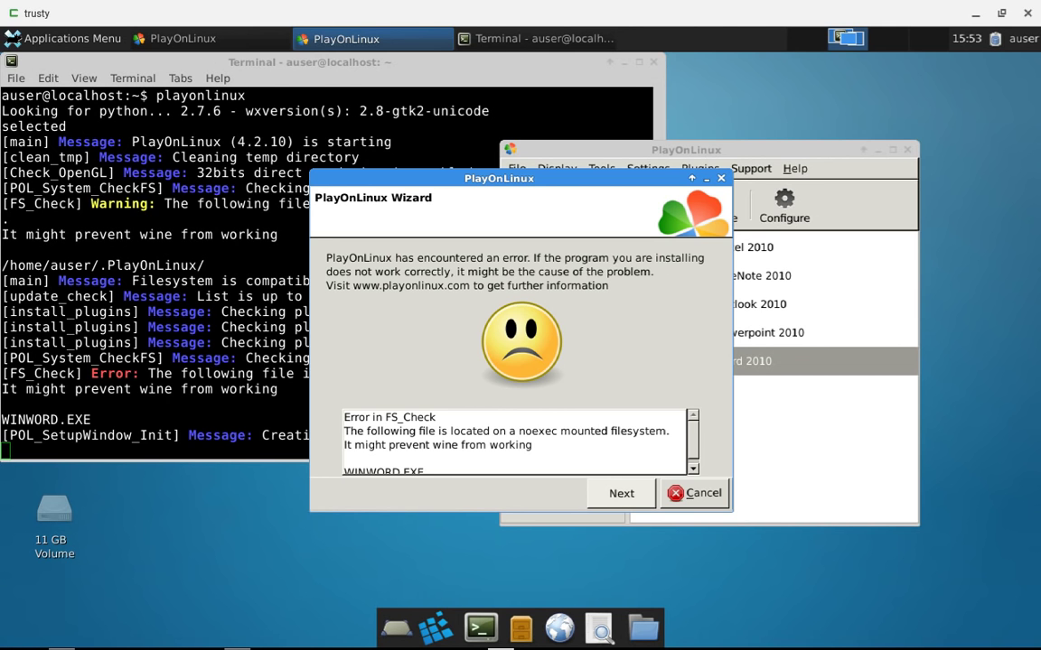
key(Return)
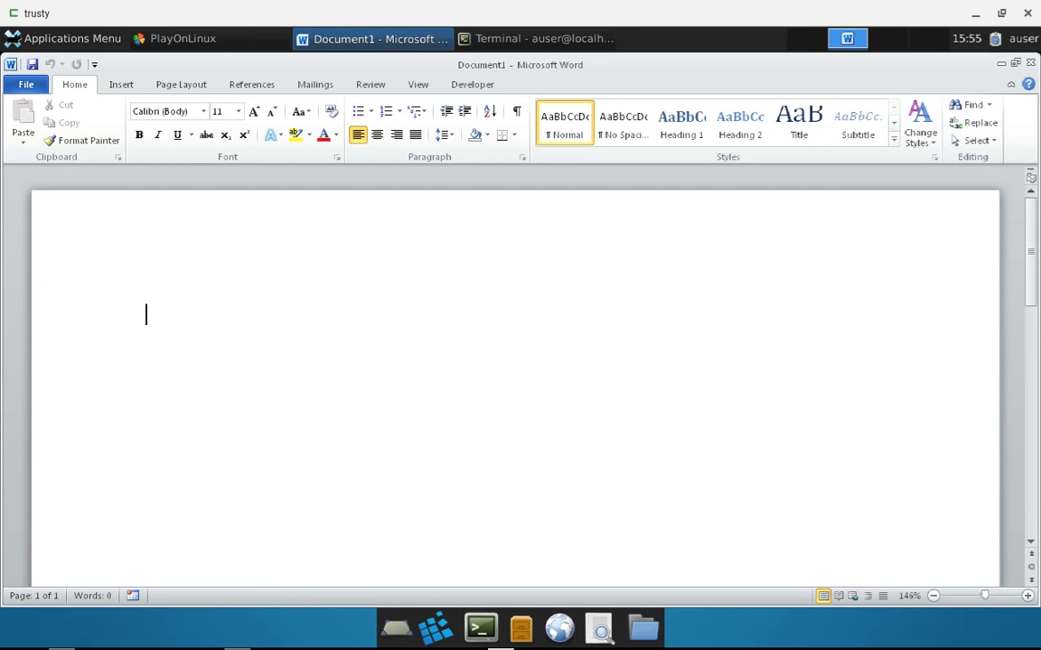
text(This iis aw)
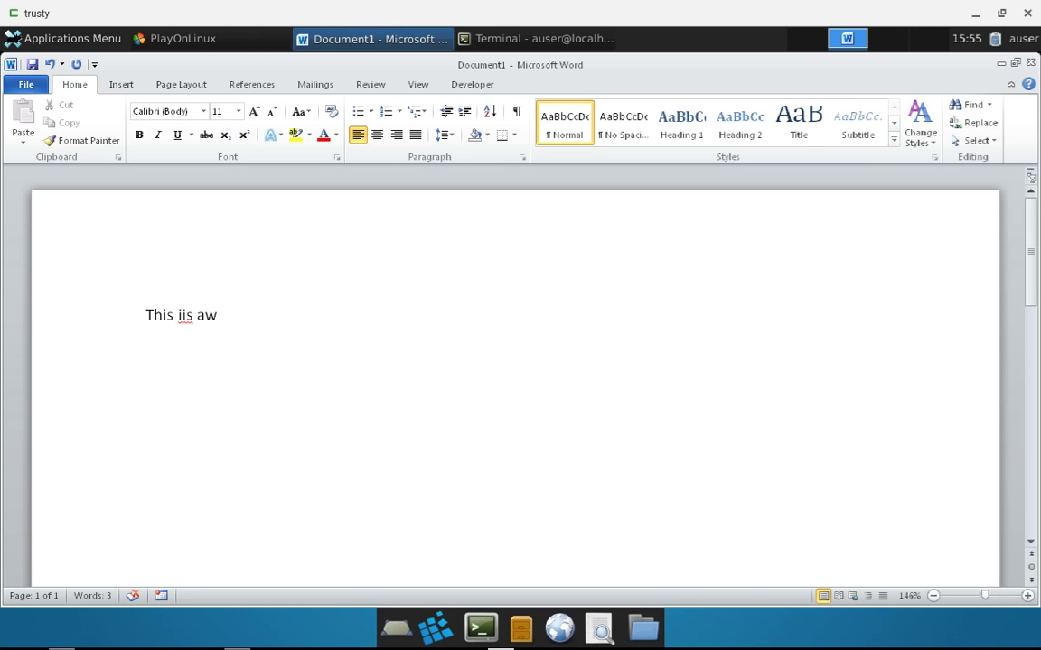
text(esome and s)
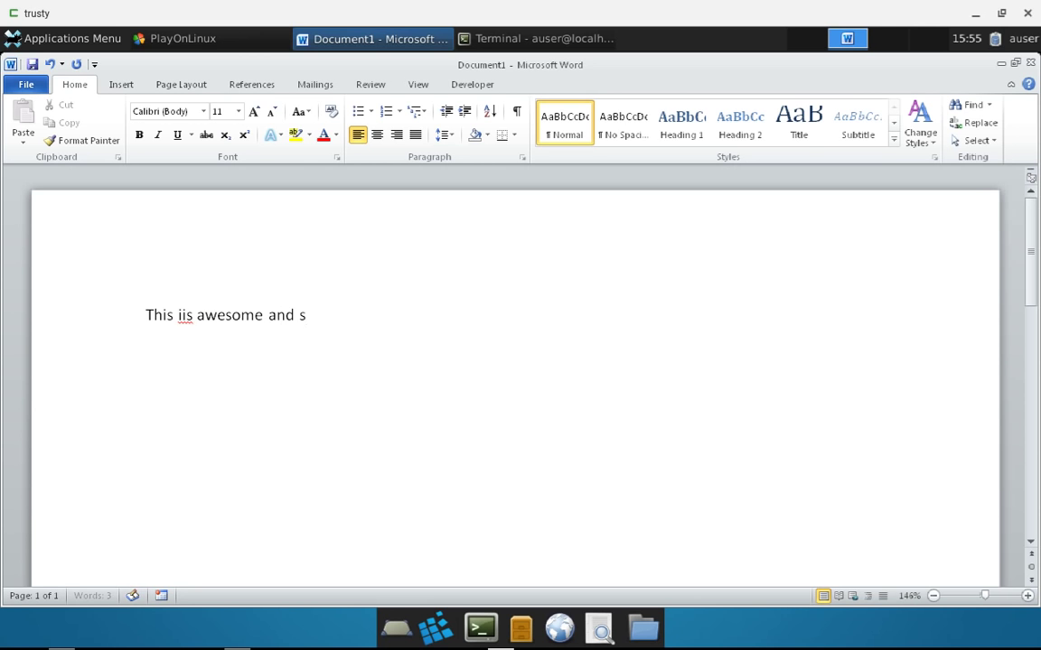
text(eems to work )
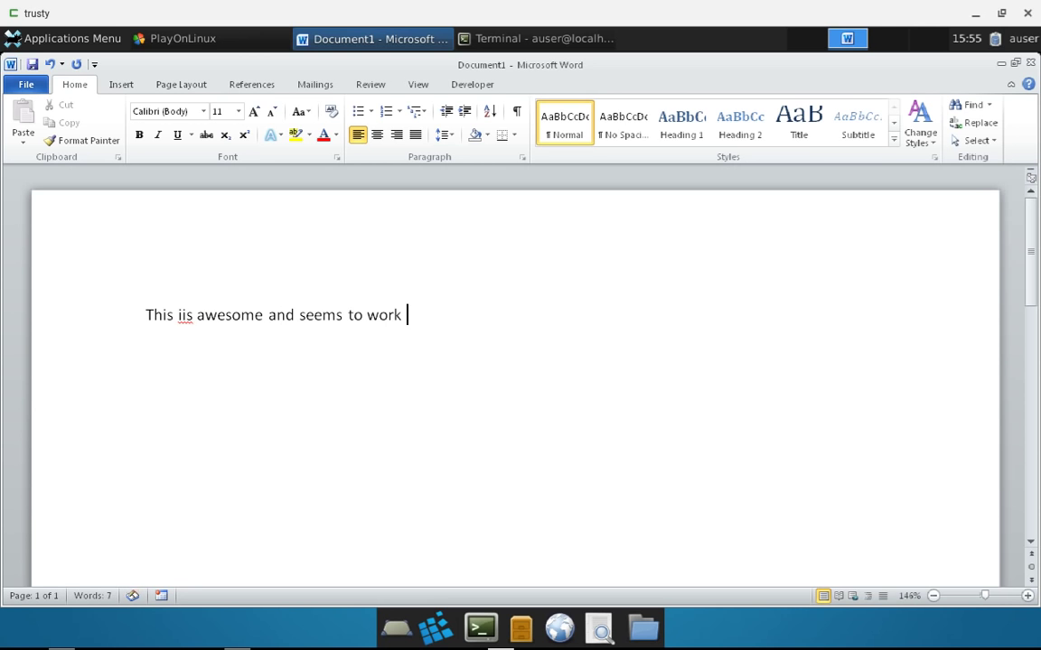
text(rather well.)
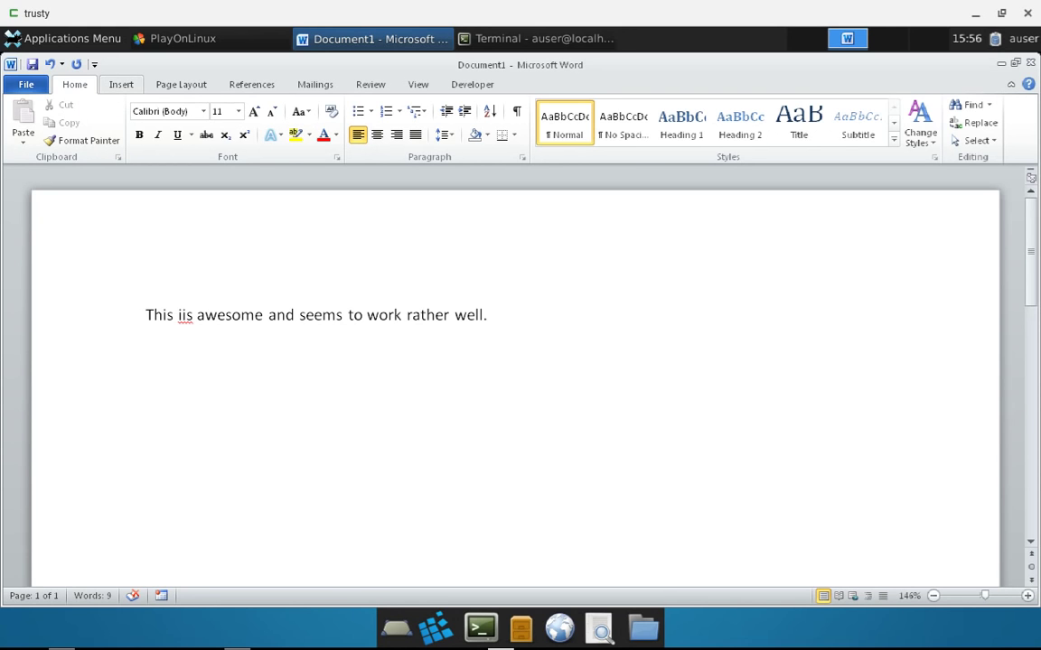
- Browse to the onedrive Pictures folder under My Documents through Insert Picture, cancelling without inserting an image
click(121, 84)
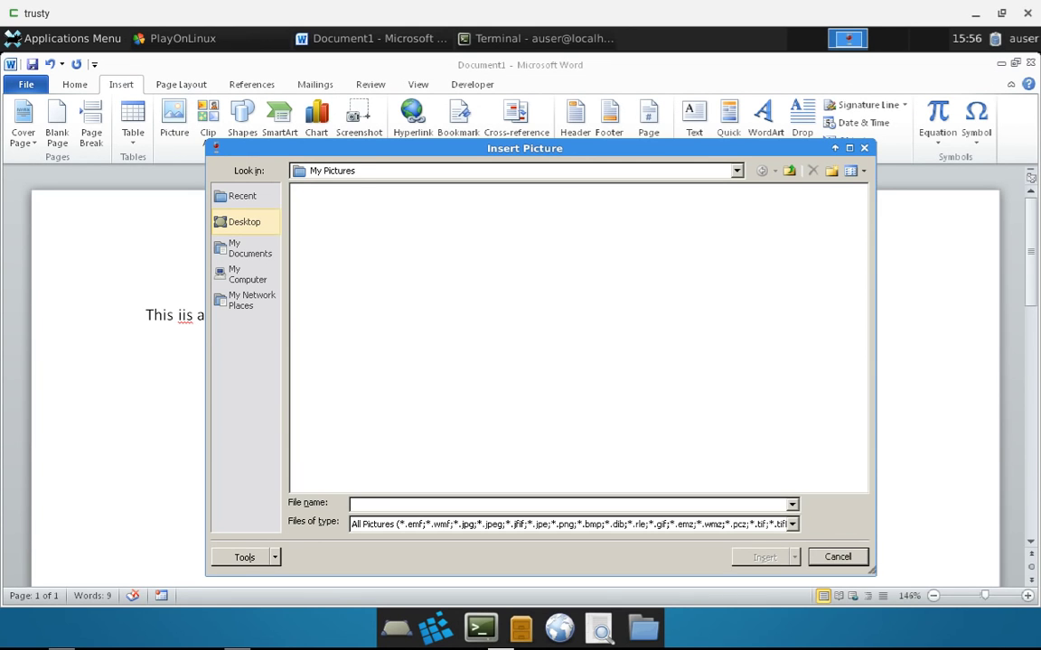
click(239, 250)
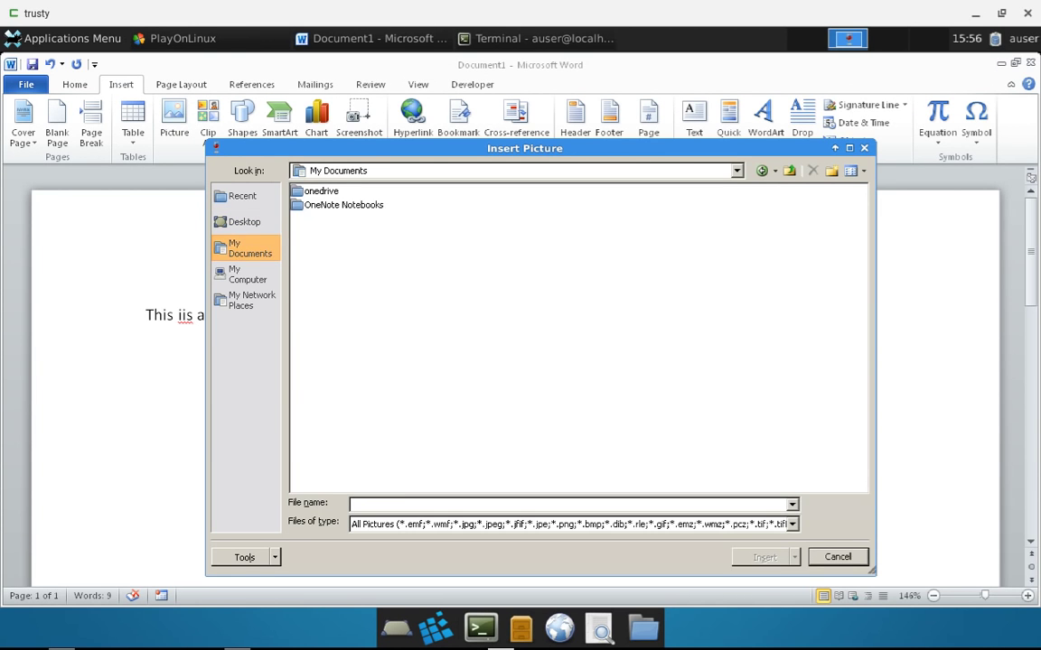
double_click(321, 191)
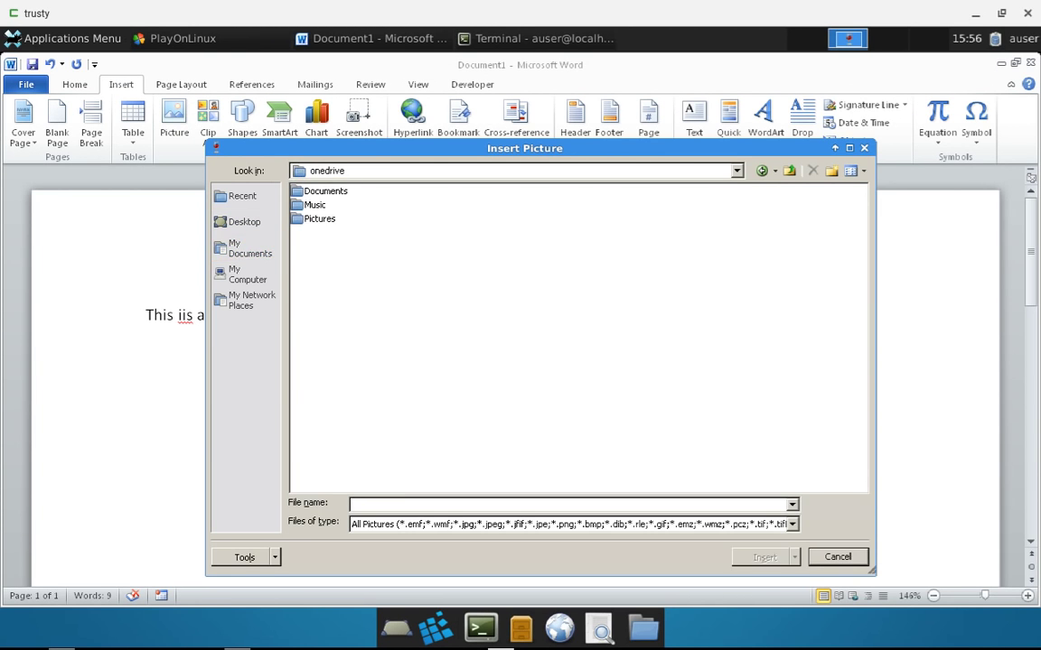
double_click(319, 219)
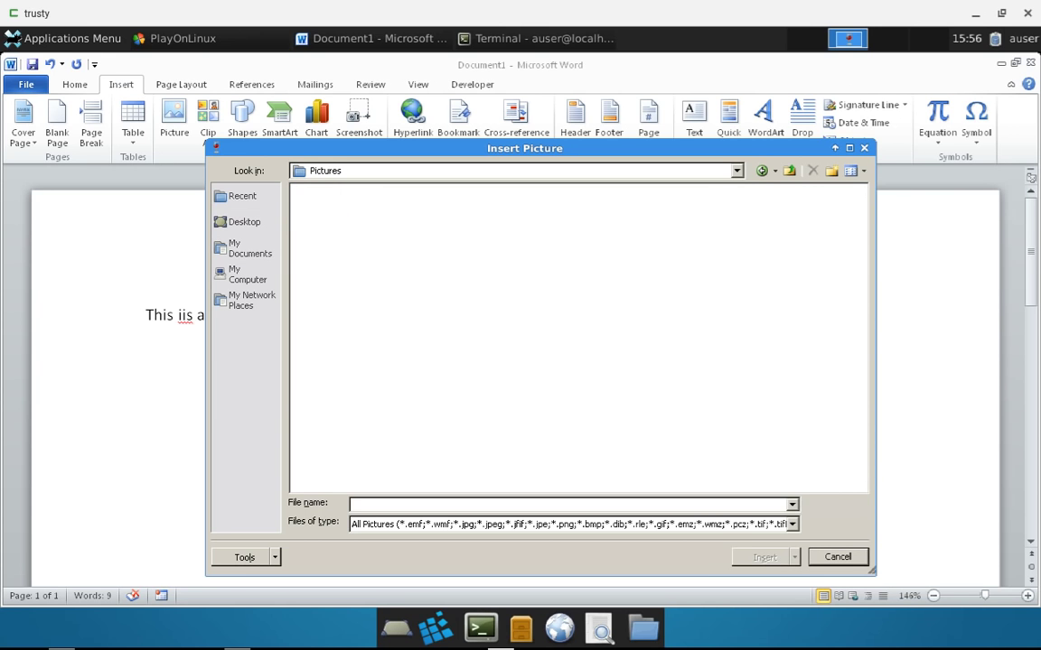
key(Escape)
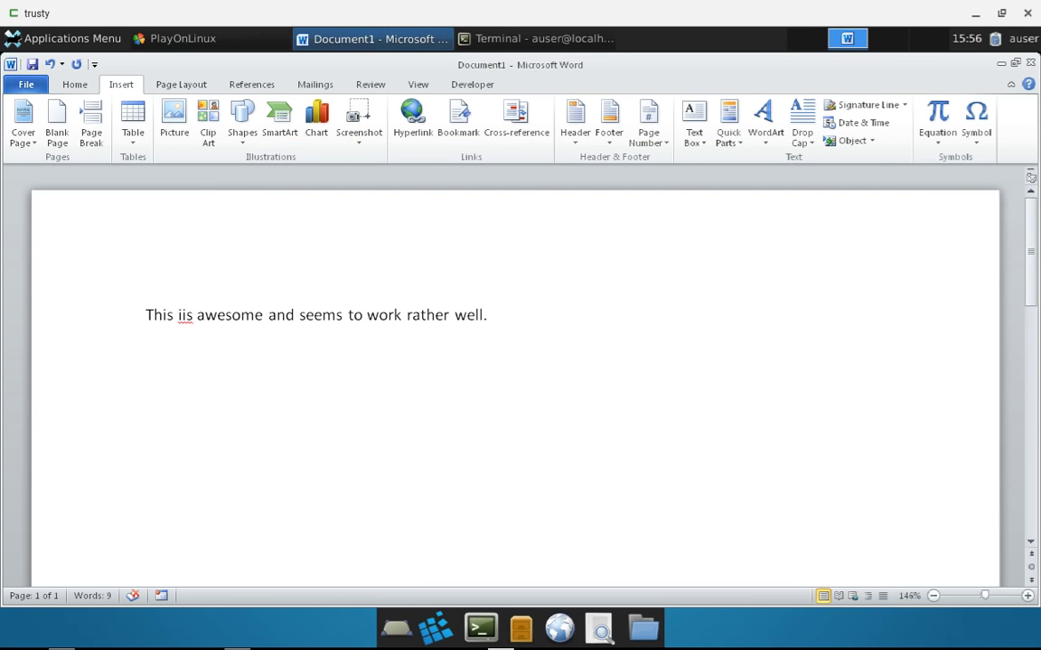
key(alt+f)
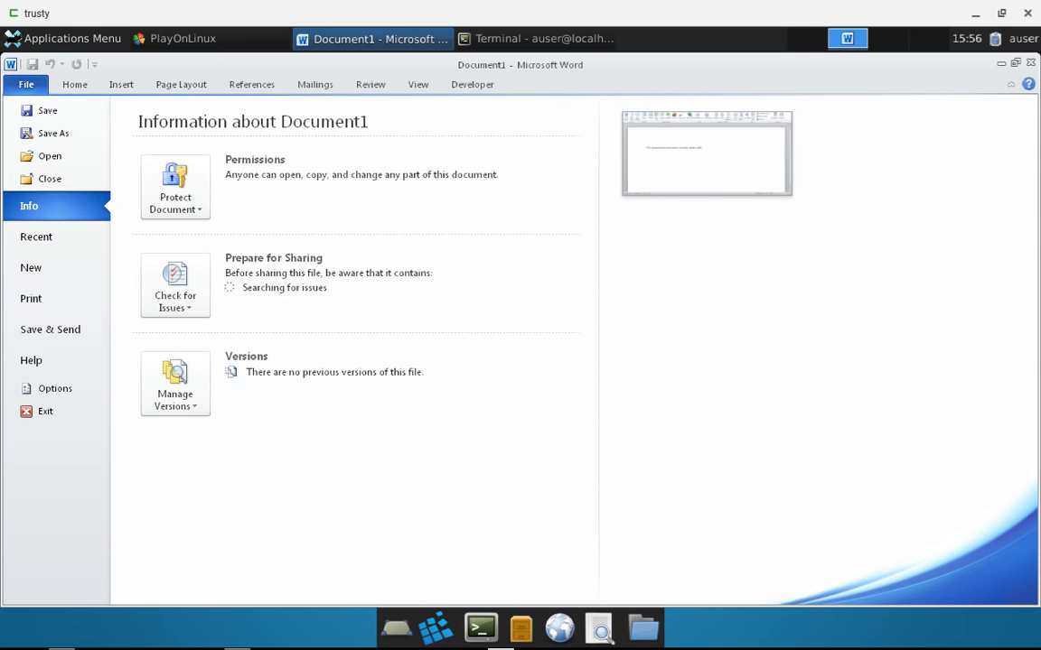
key(Down)
key(Down)
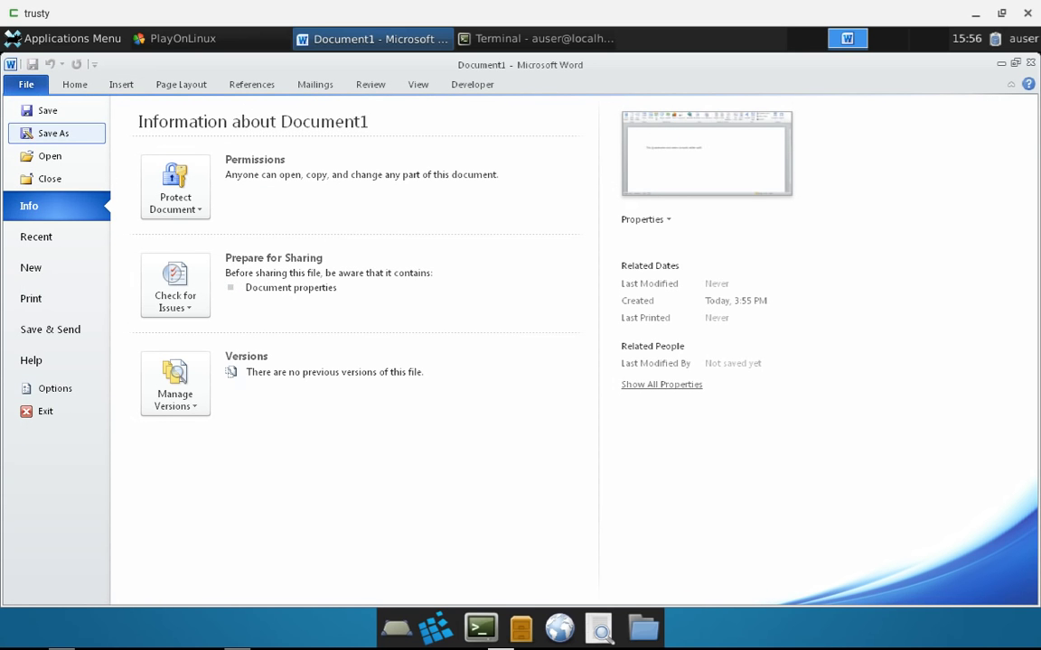
key(Escape)
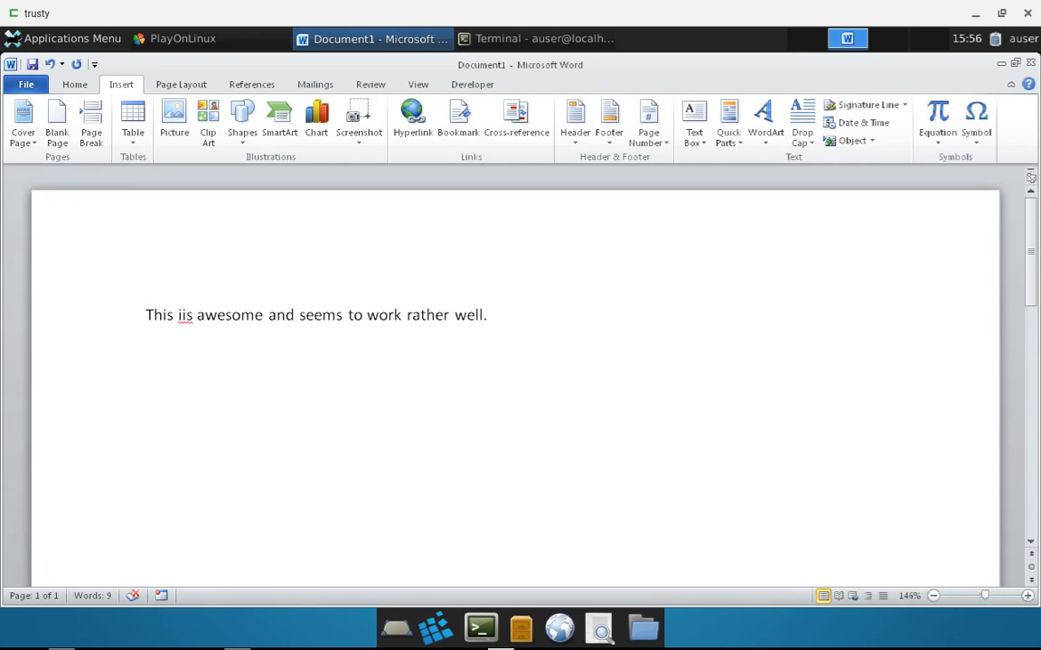
- Start saving the document, look through the parent folders of My Documents and switch the save location to Desktop
key(ctrl+s)
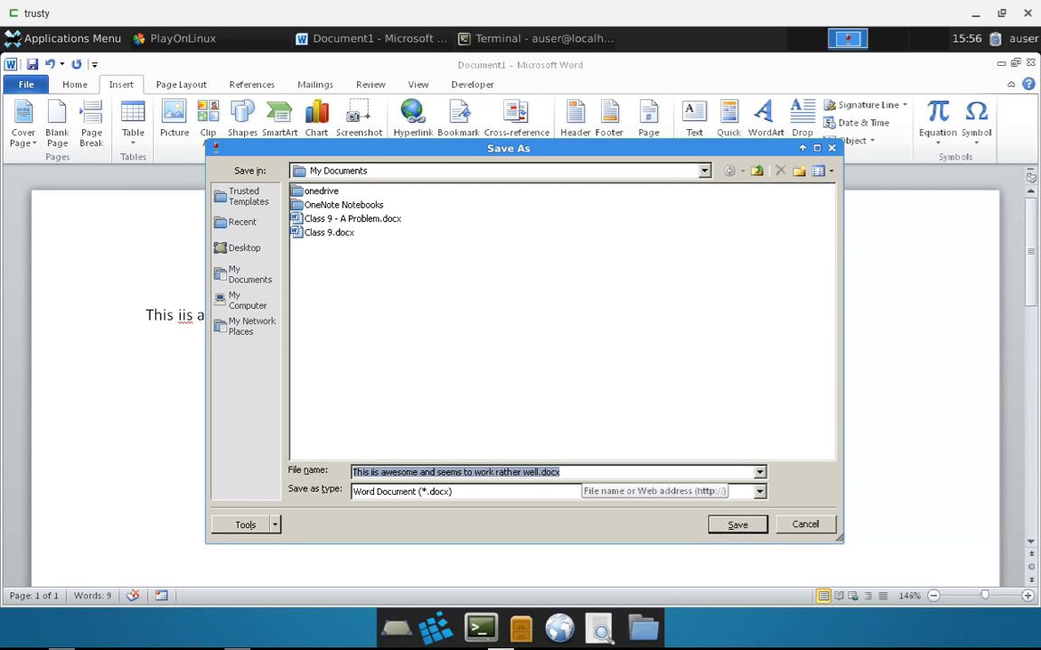
click(578, 472)
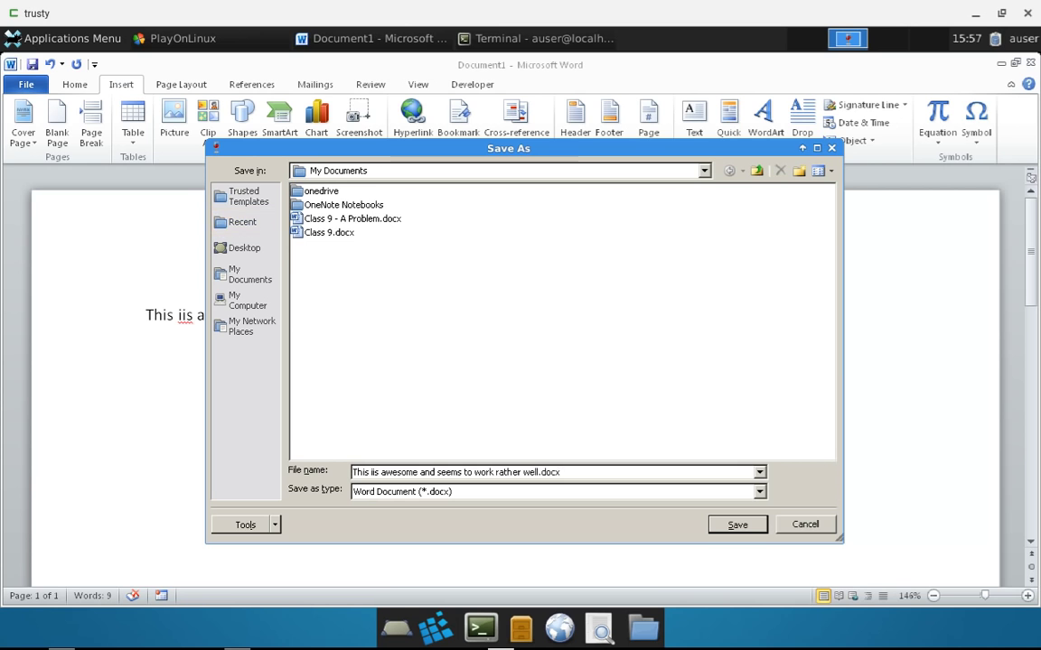
key(F4)
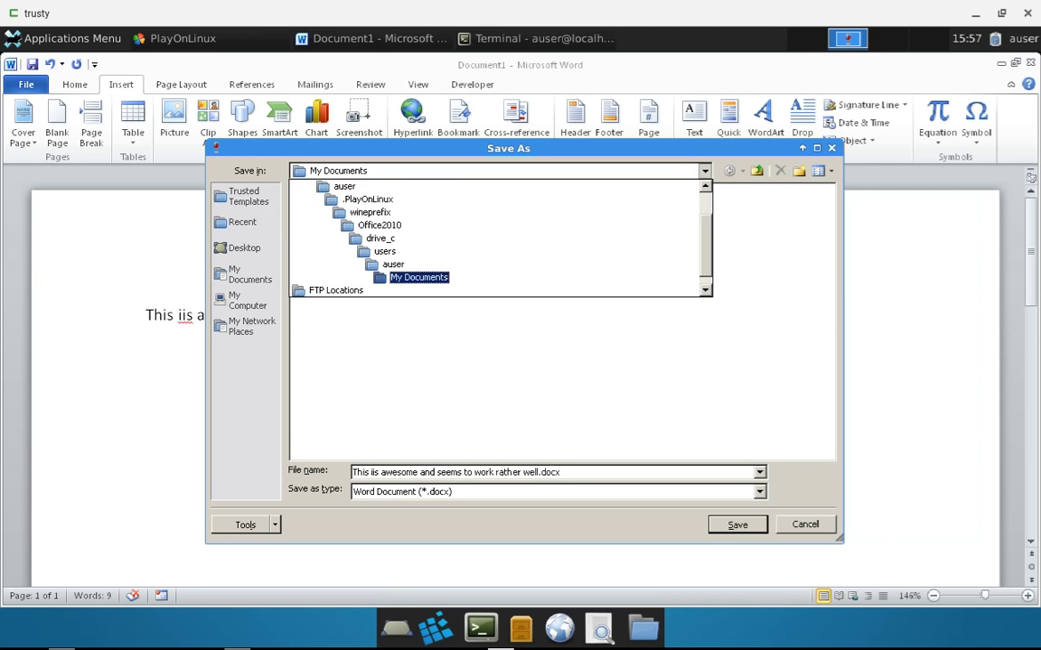
key(Down)
key(Down)
key(Down)
key(Down)
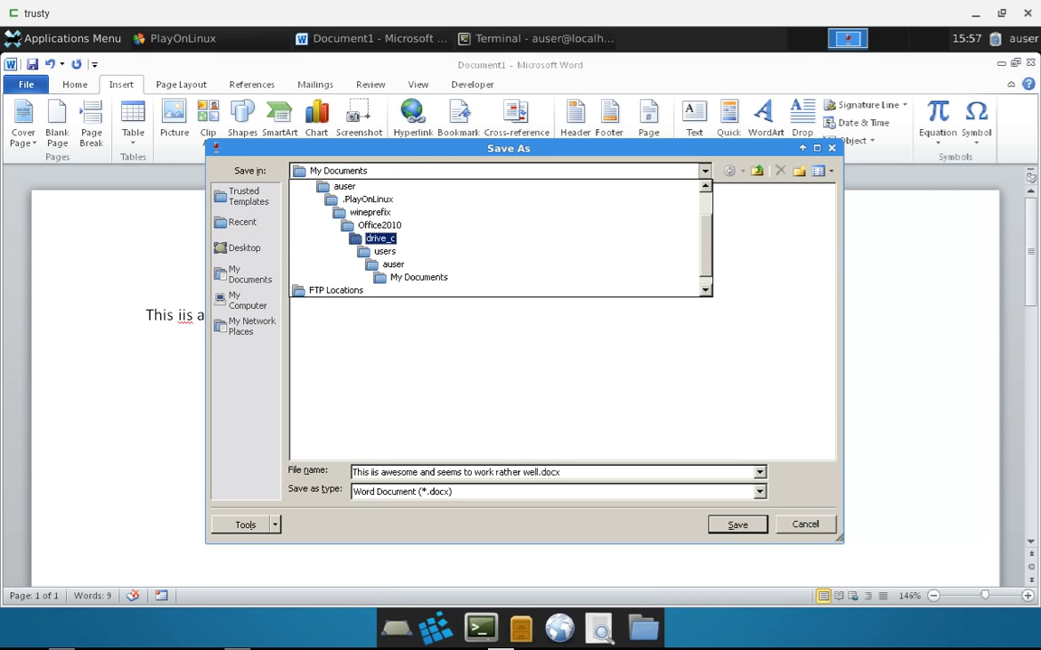
scroll(497, 238, up, 1)
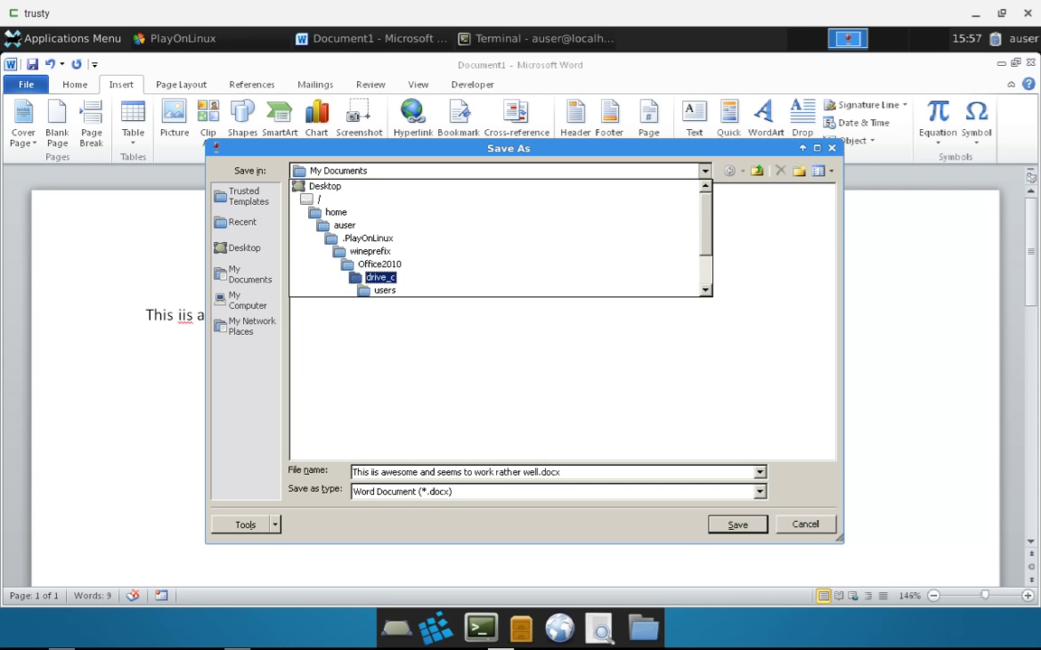
key(Up)
key(Up)
key(Up)
key(Up)
key(Up)
key(Up)
key(Up)
key(Return)
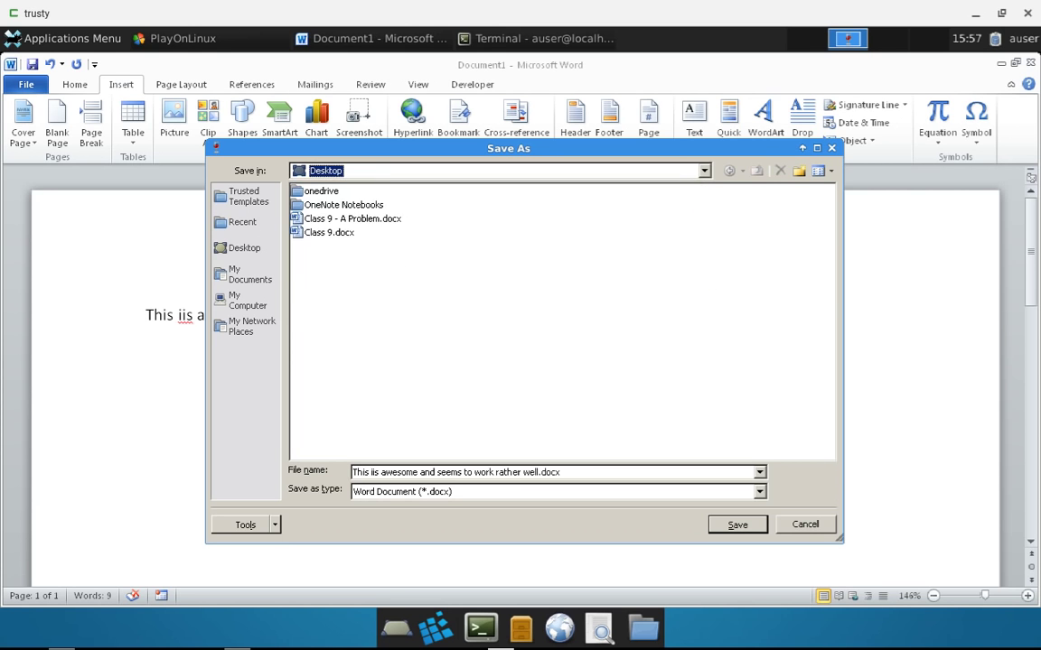
click(244, 247)
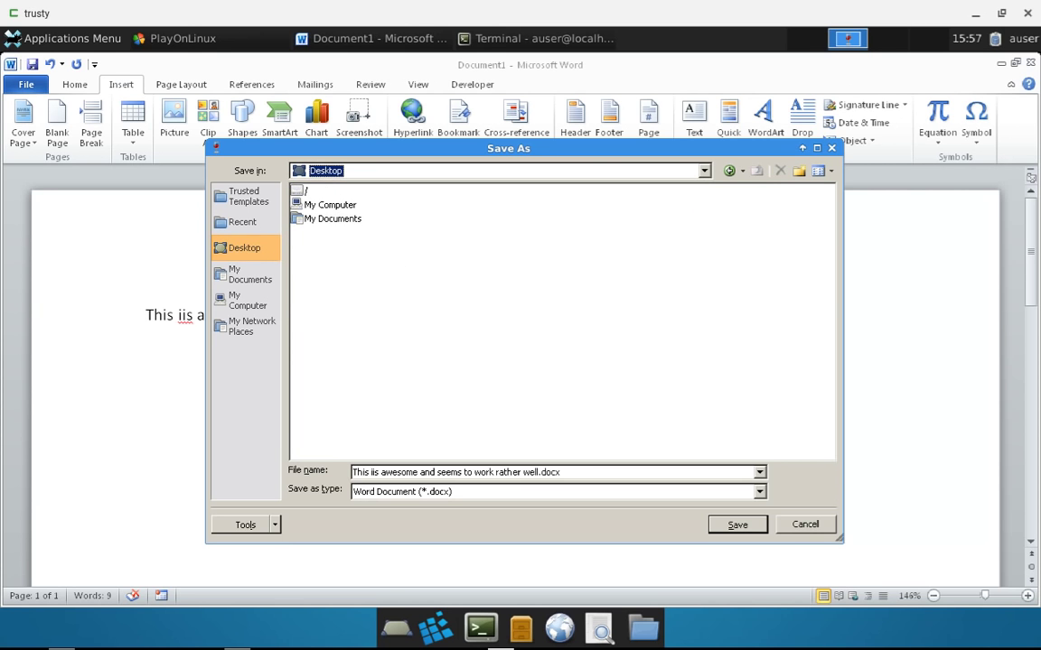
- Browse from the root file system into its media folder as a save location, cancelling without saving the document
key(Tab)
key(Return)
key(m)
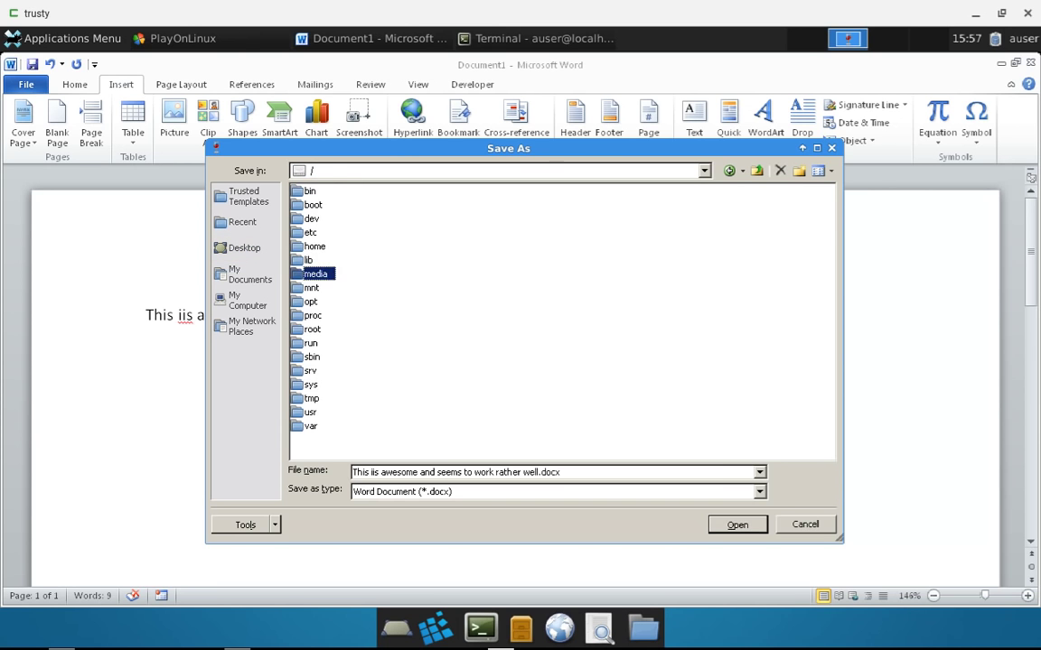
key(Return)
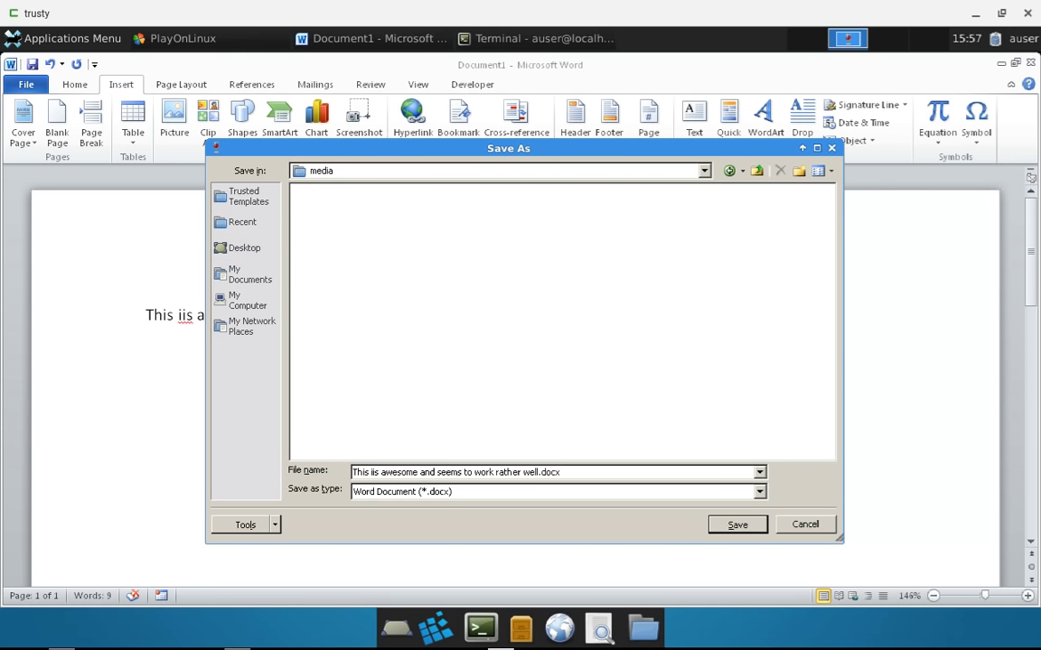
key(alt+Down)
key(Down)
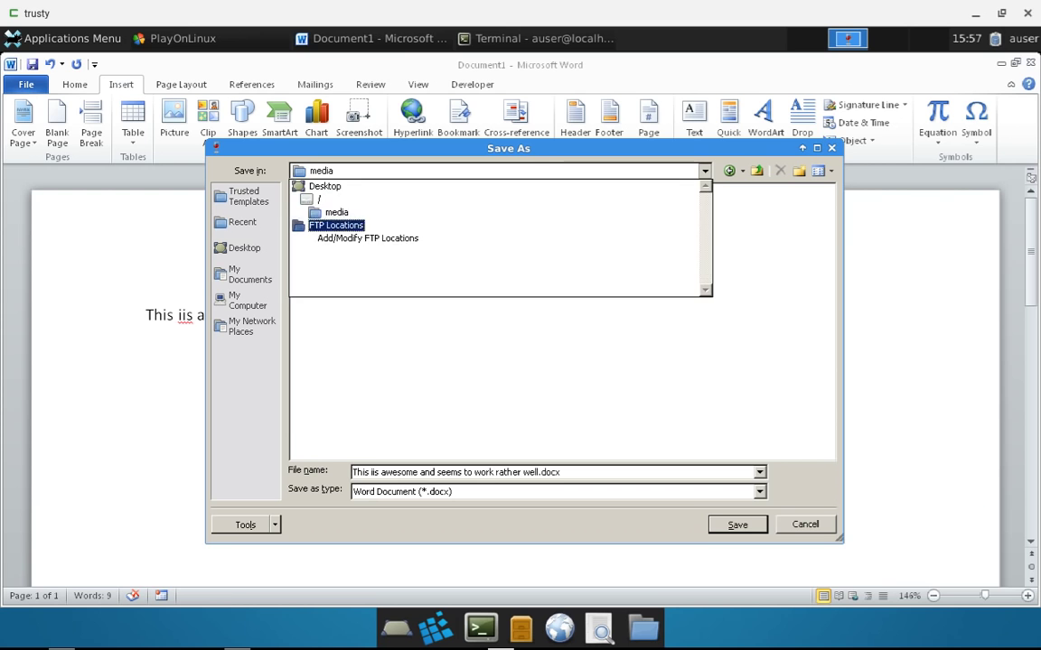
key(Up)
key(Return)
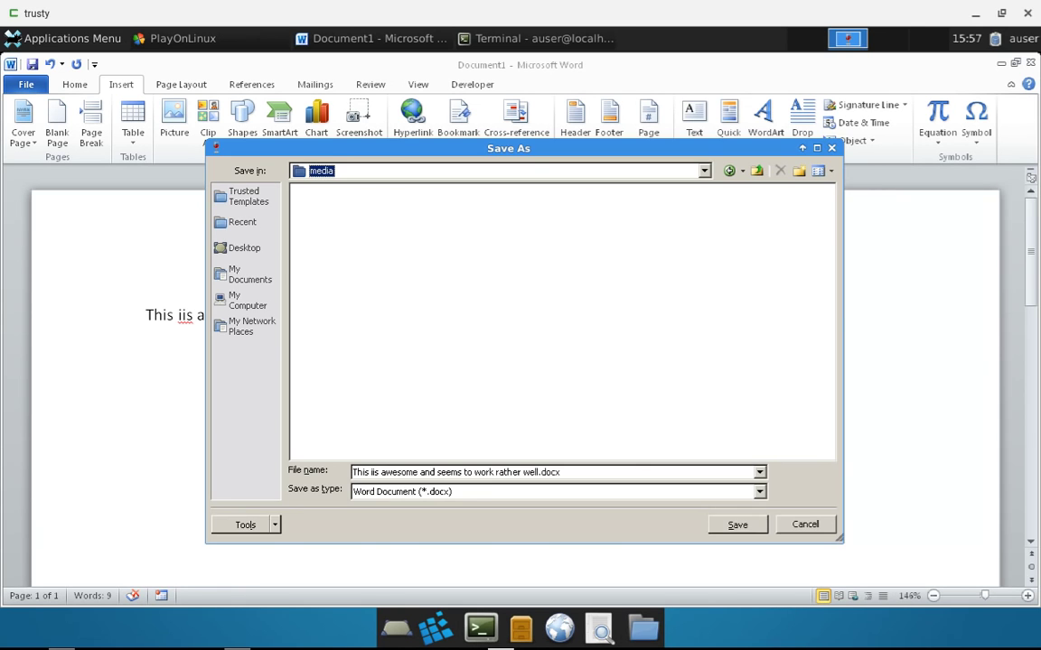
key(Escape)
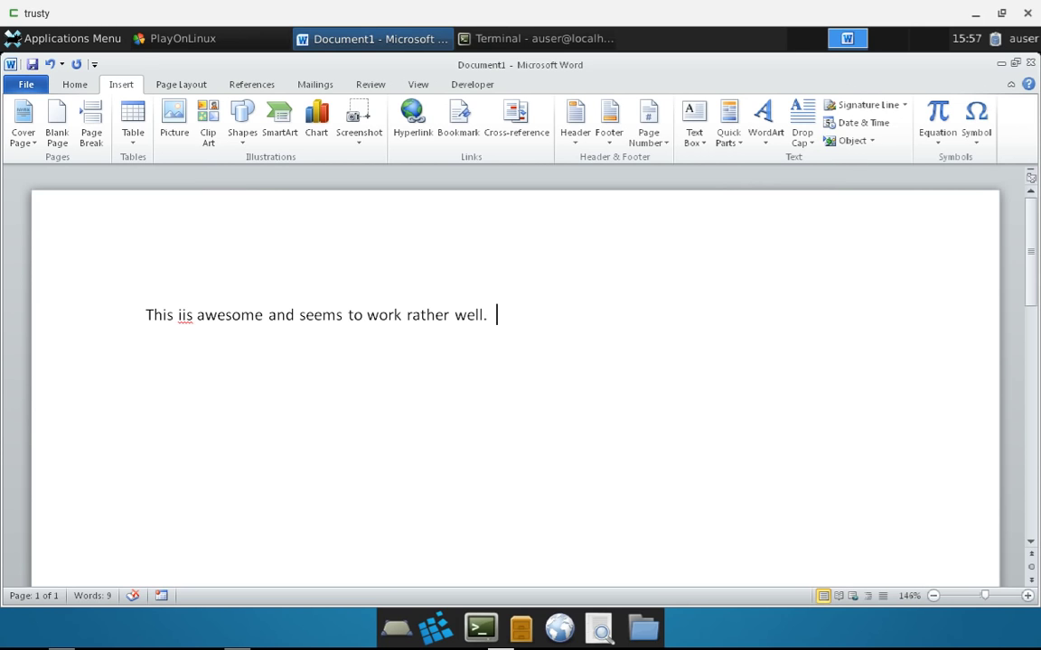
- Replace the misspelled word "iis" with the spelling suggestion "is" and return the cursor to the end of the sentence
click(186, 314)
right_click(186, 315)
key(Down)
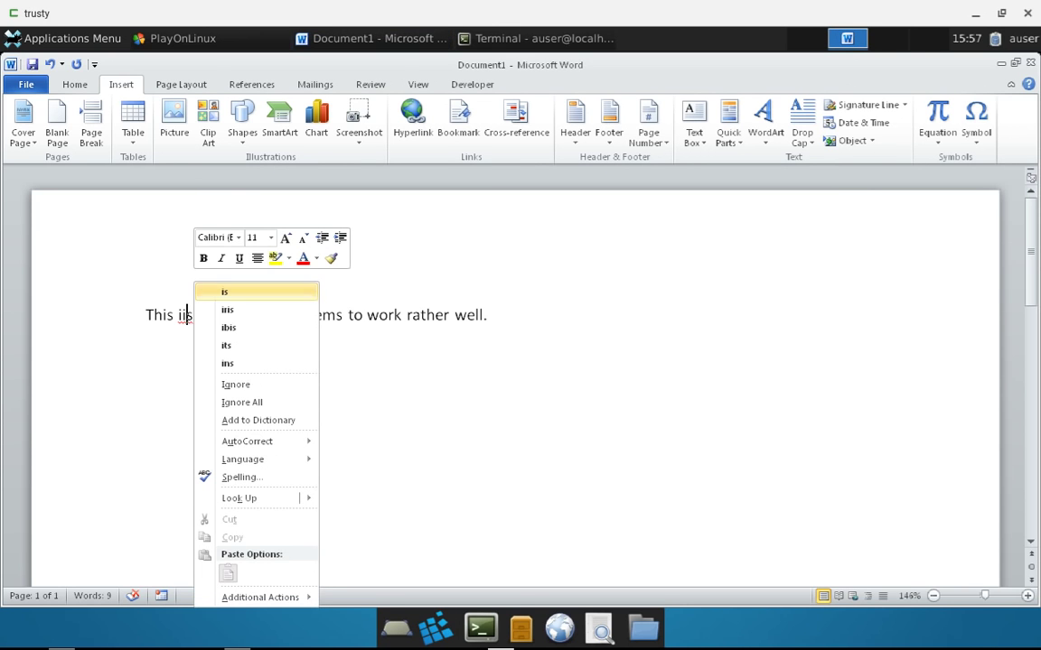
key(Return)
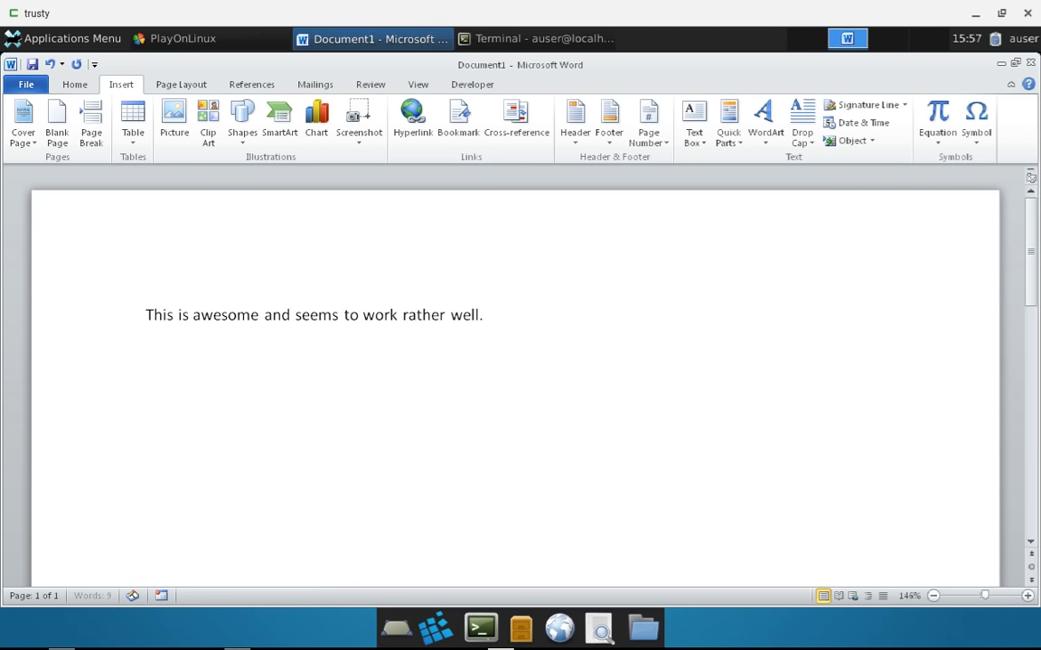
key(End)
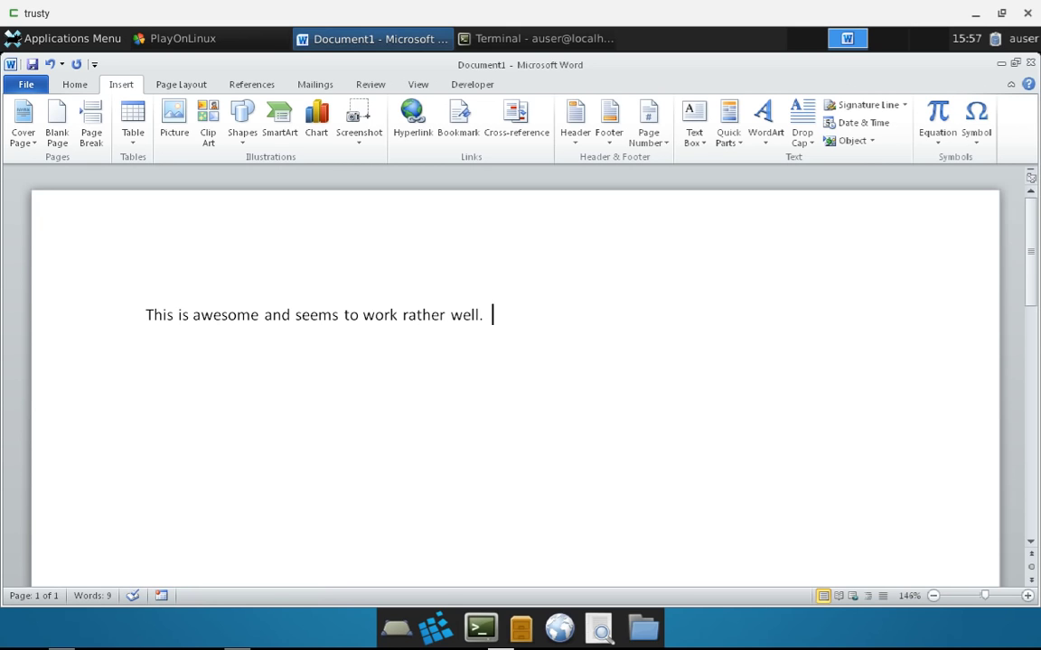